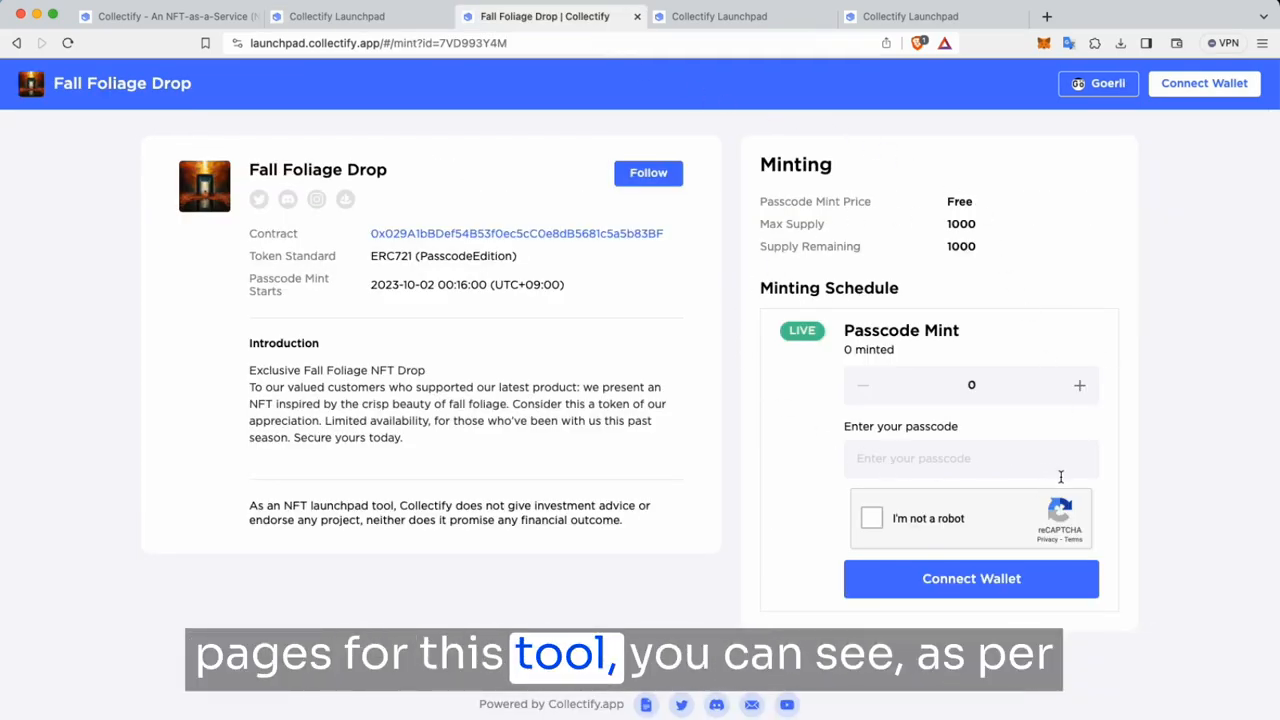
Step: Connect MetaMask to the Fall Foliage Drop mint page, set the mint quantity to 1, and focus the passcode field
click(973, 595)
click(548, 300)
click(1079, 387)
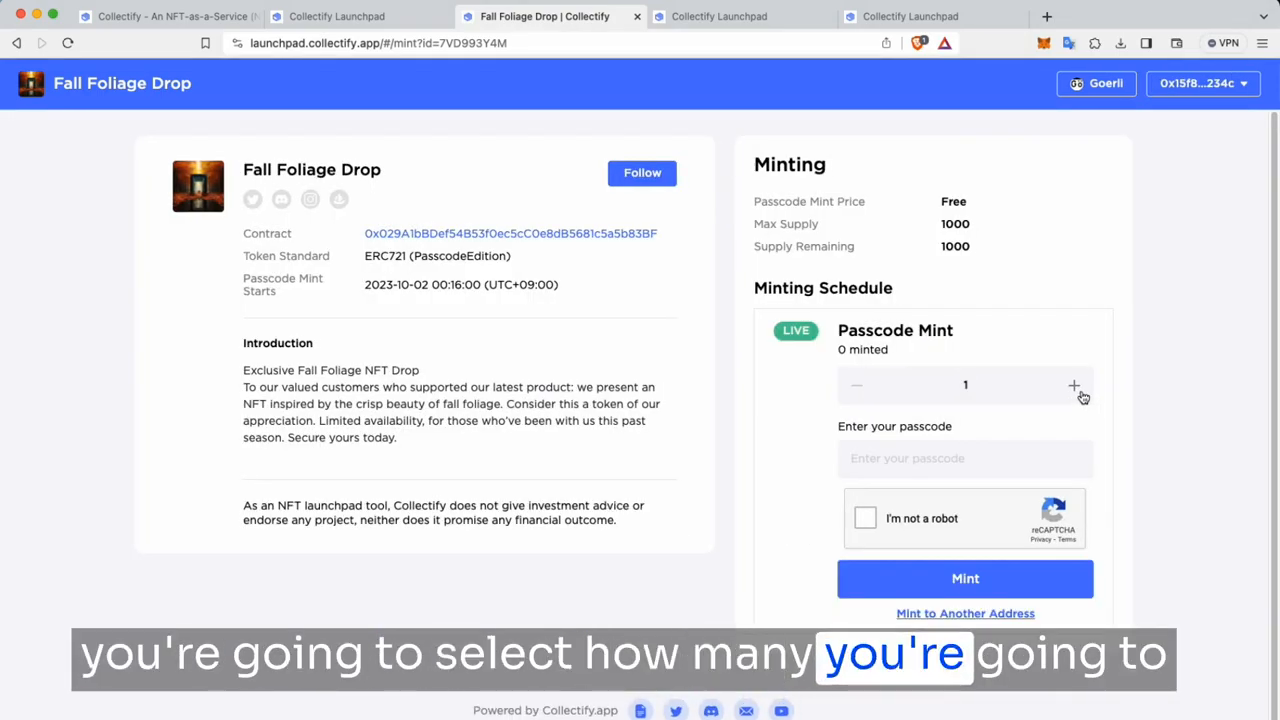
drag(1080, 394, 958, 470)
click(1050, 462)
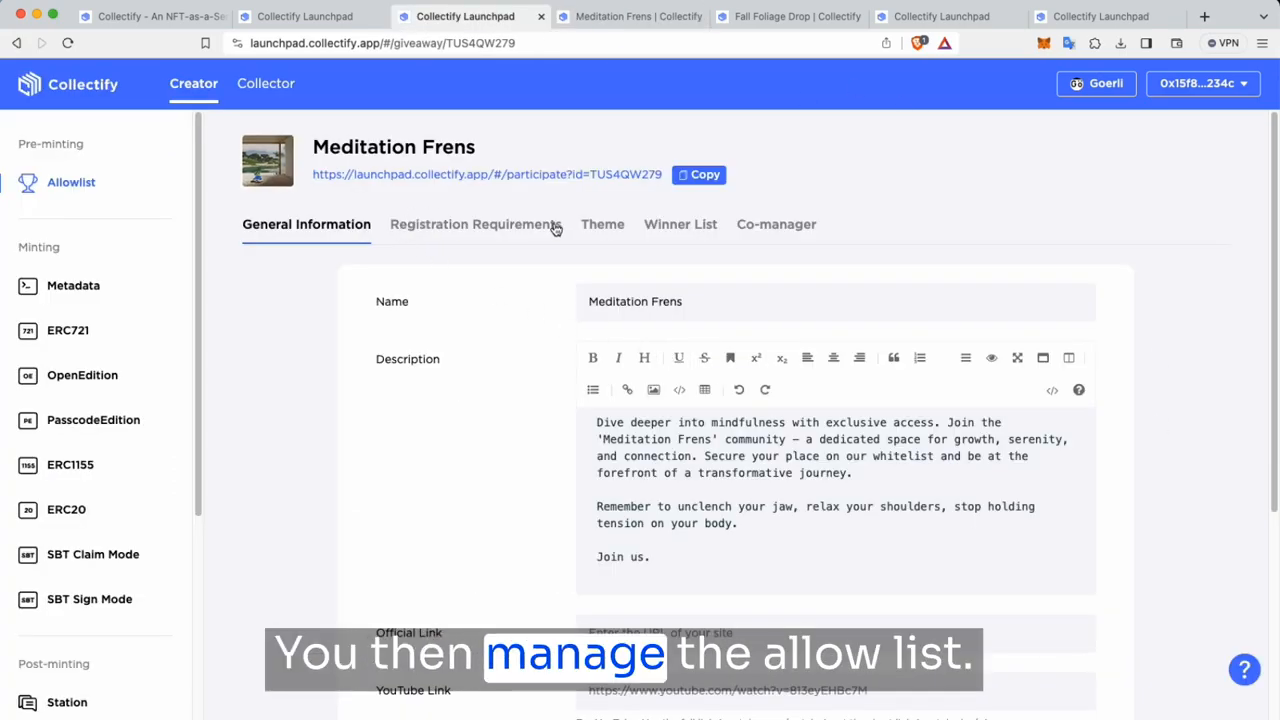
Step: Check the Meditation Frens winner list (1 participant, 1 winner), then return to its participation page
click(700, 225)
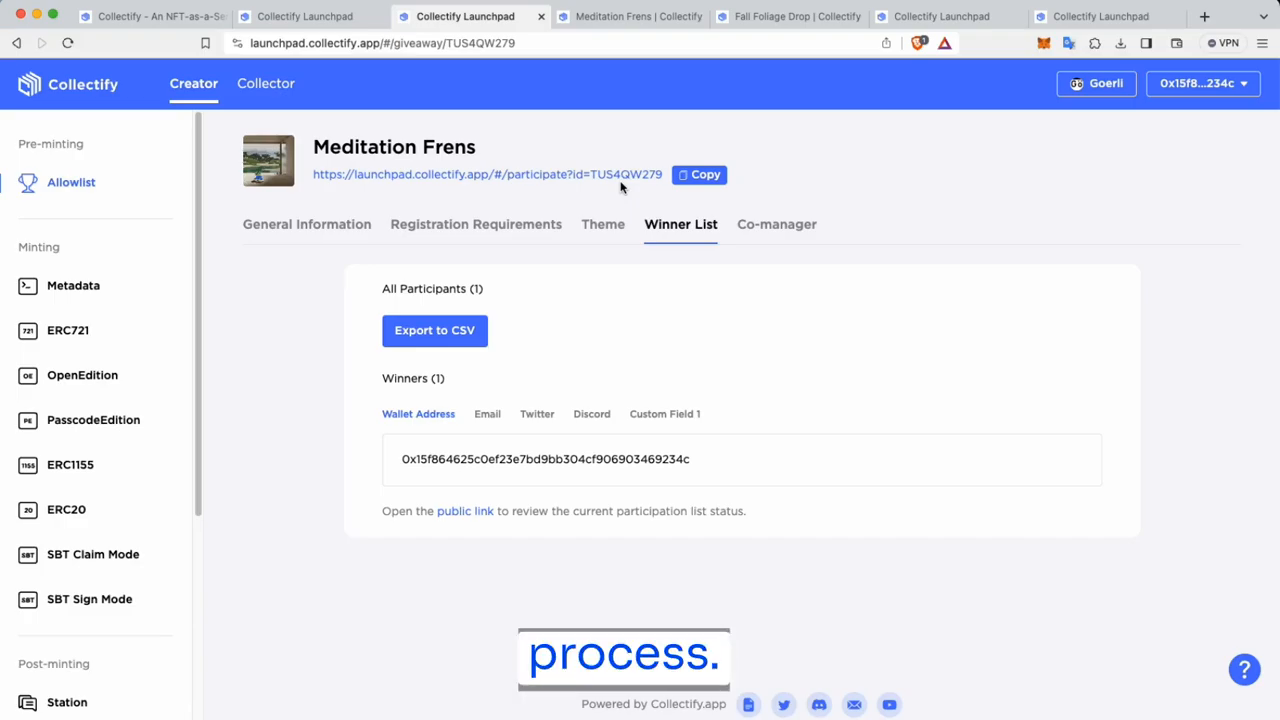
click(640, 16)
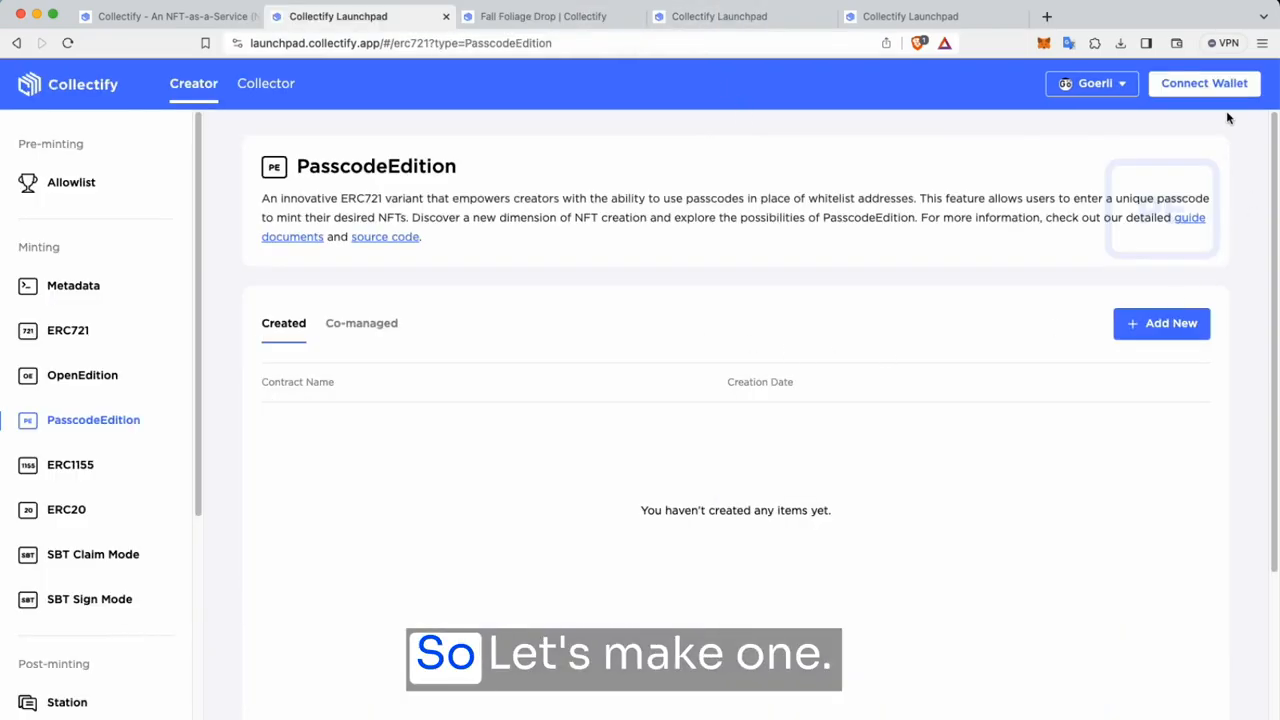
Step: Connect the wallet and start a new PasscodeEdition ERC721 contract named Trinairn Tees, symbol TRT
click(1204, 84)
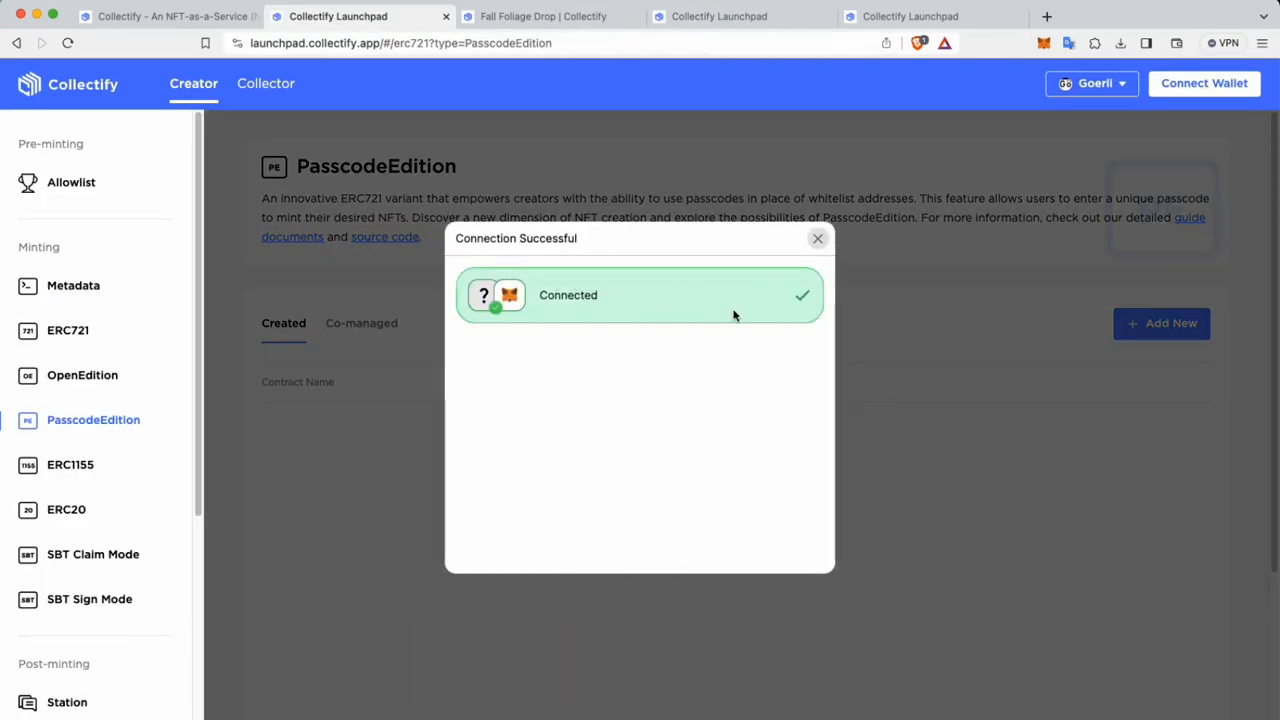
click(819, 240)
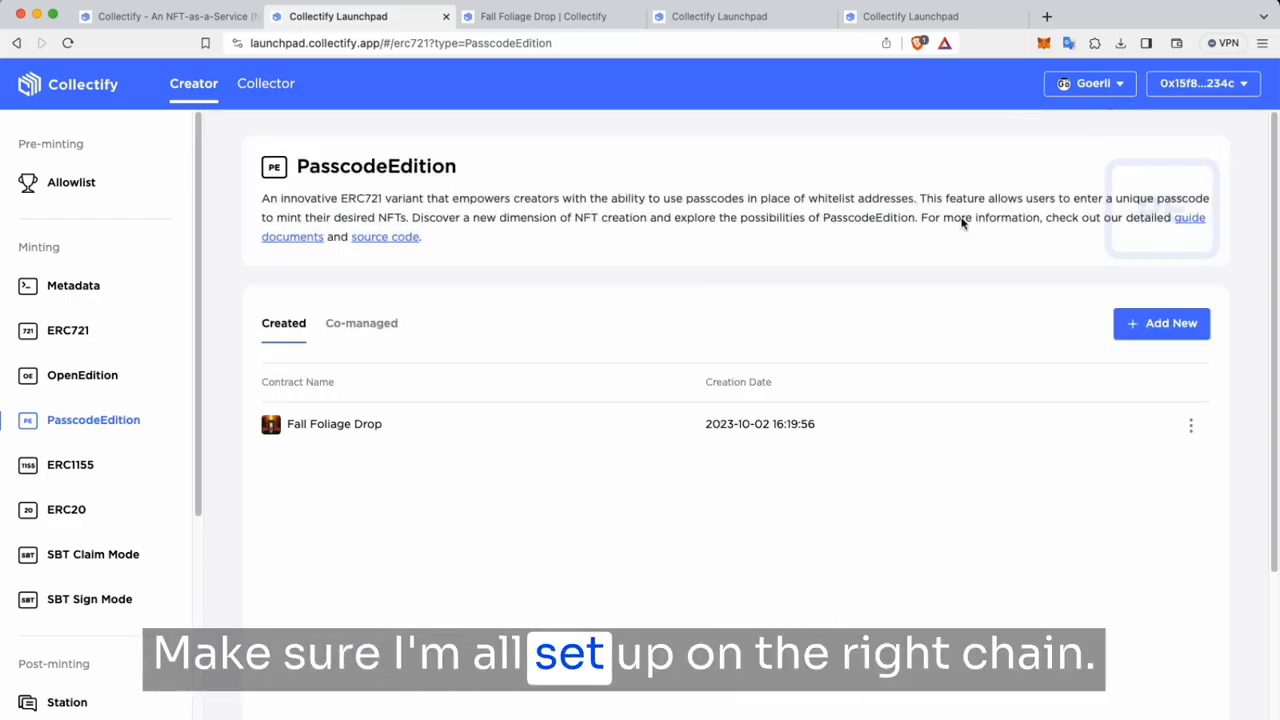
click(1177, 331)
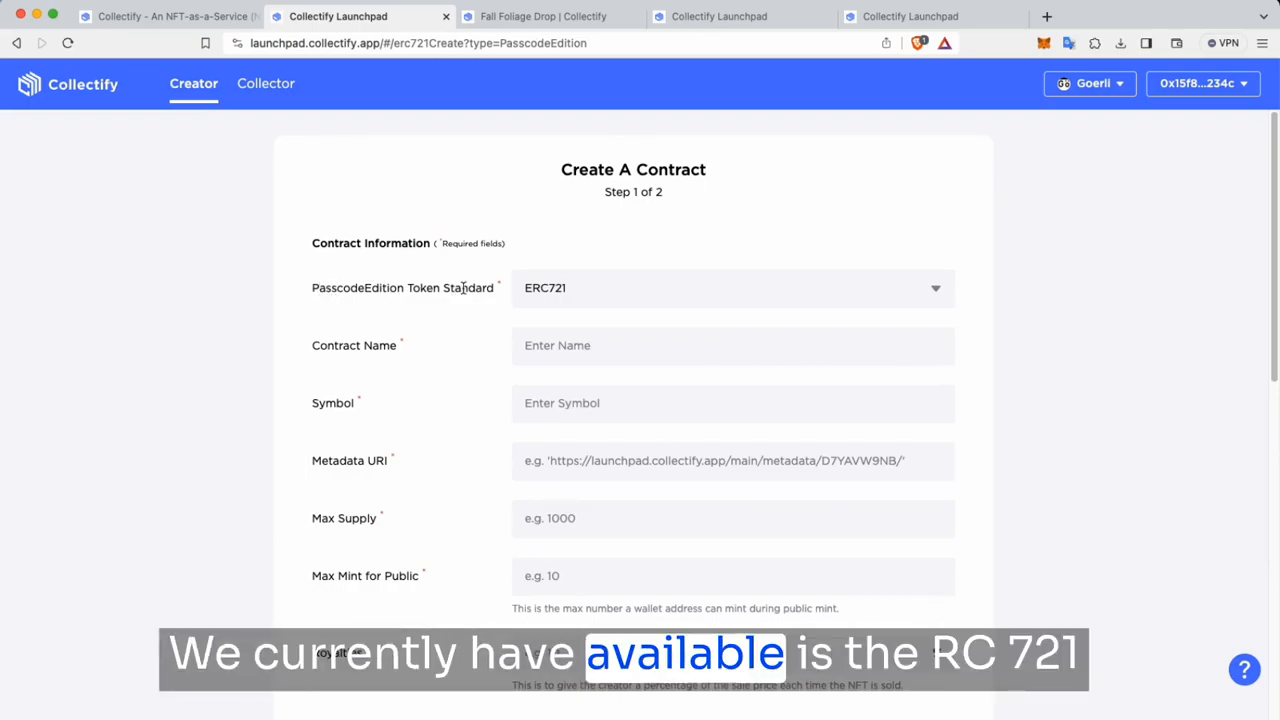
scroll(740, 314, down, 3)
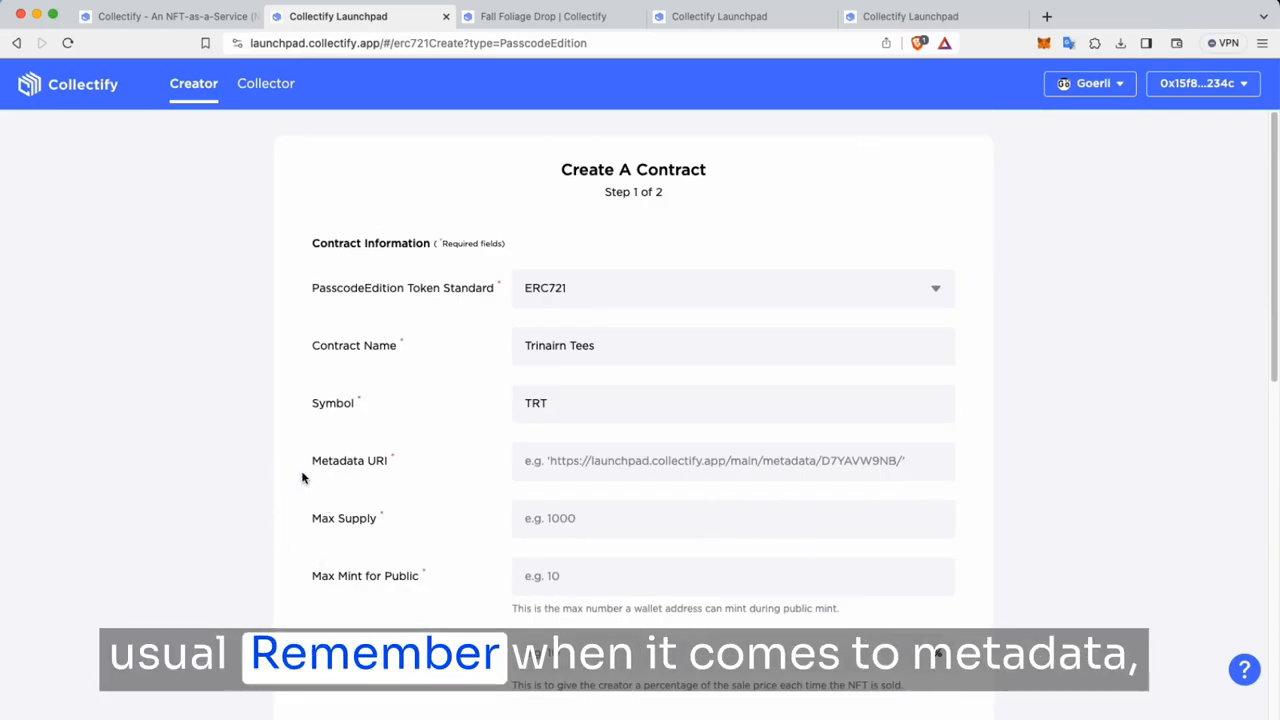
Step: Copy the Tshirt Collection metadata URI and return to the contract form
click(908, 16)
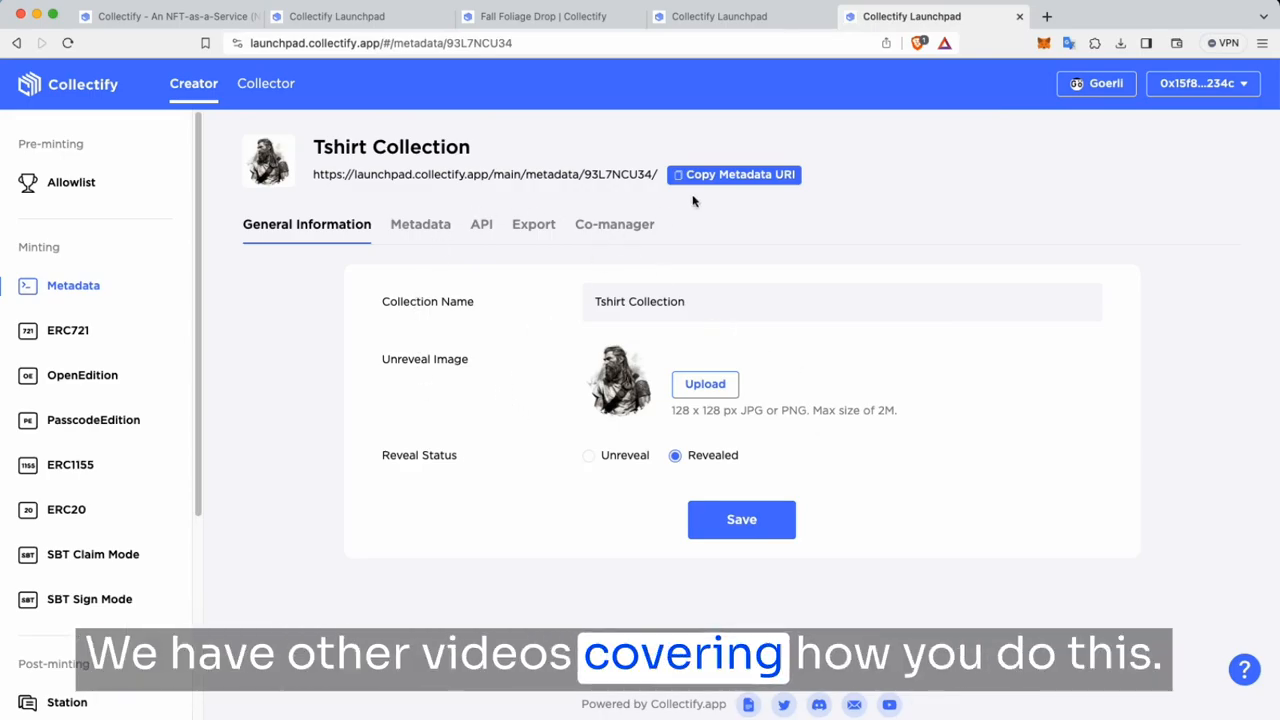
click(736, 177)
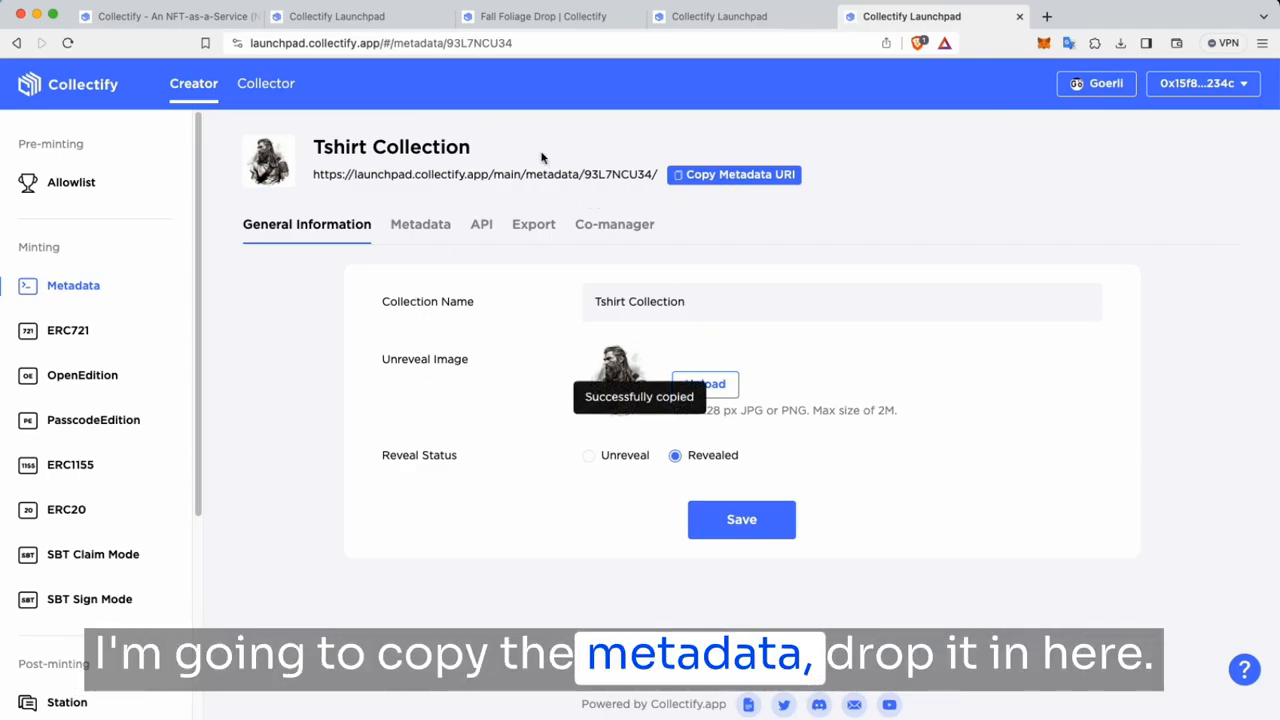
click(383, 20)
Step: Paste the Tshirt Collection metadata URI and set max supply 10000000, public mint limit 0, royalties 5%
click(575, 467)
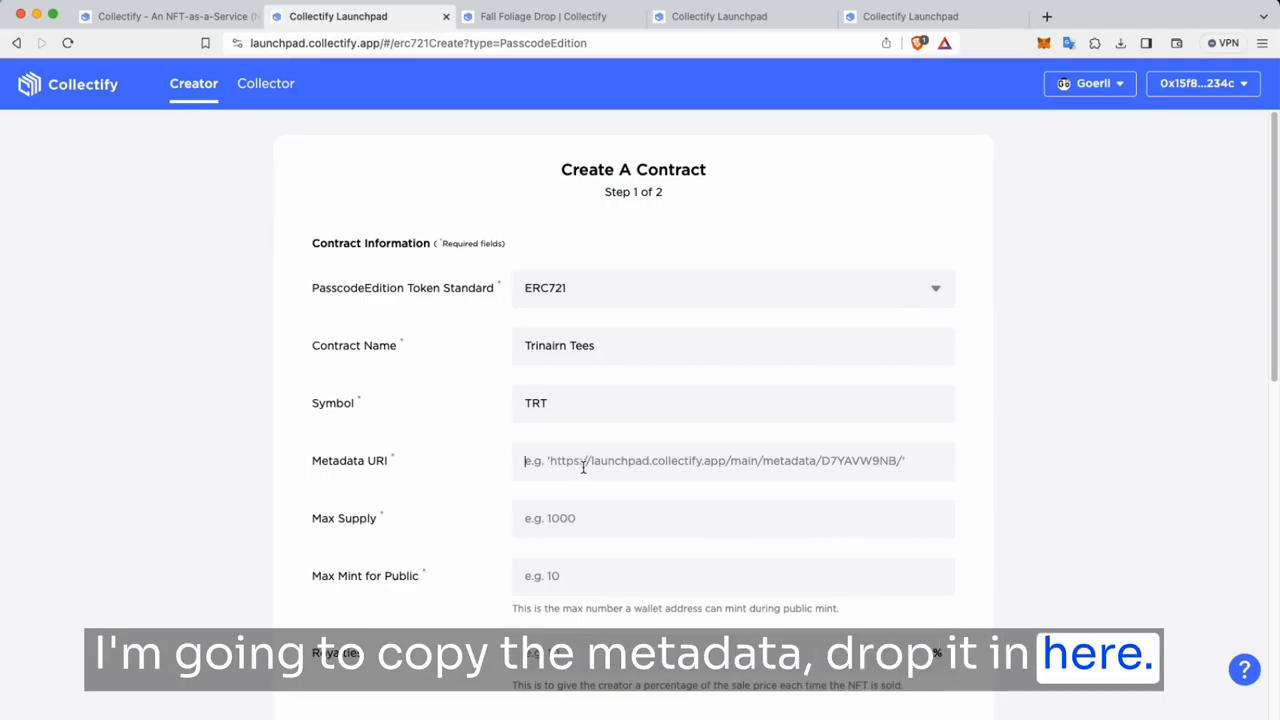
key(super+v)
scroll(575, 467, down, 1)
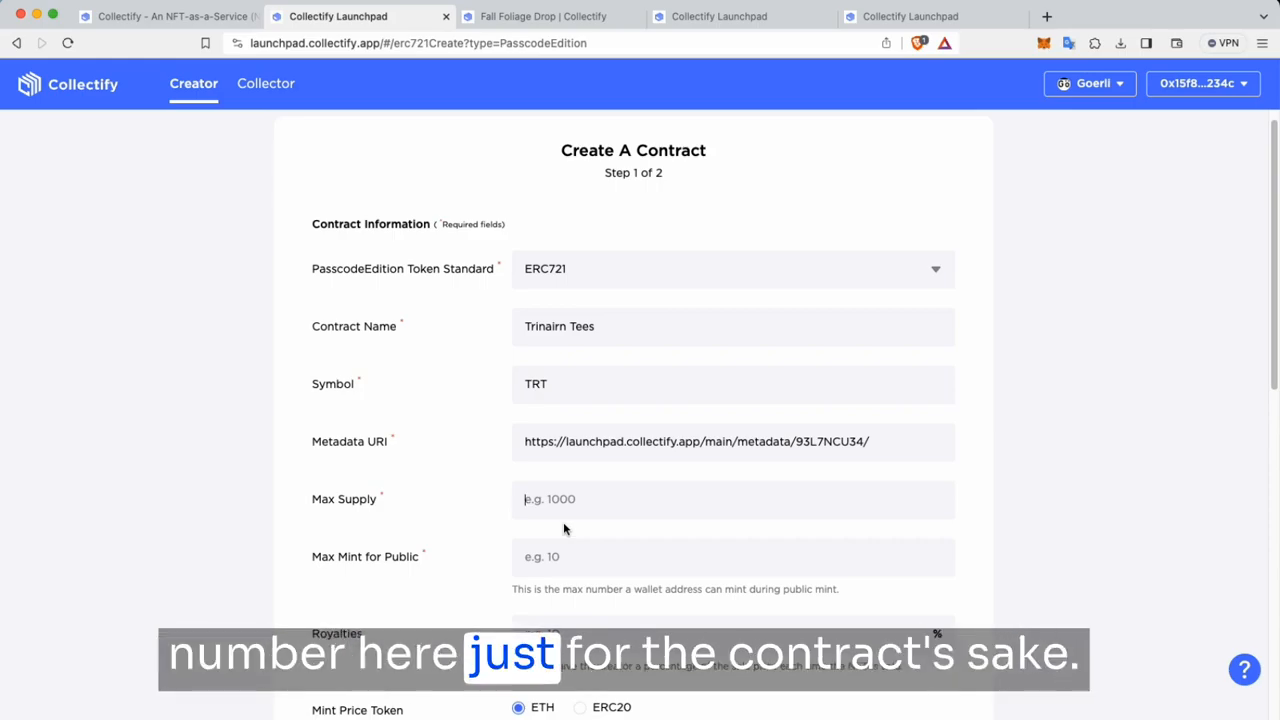
text(10000000)
key(Tab)
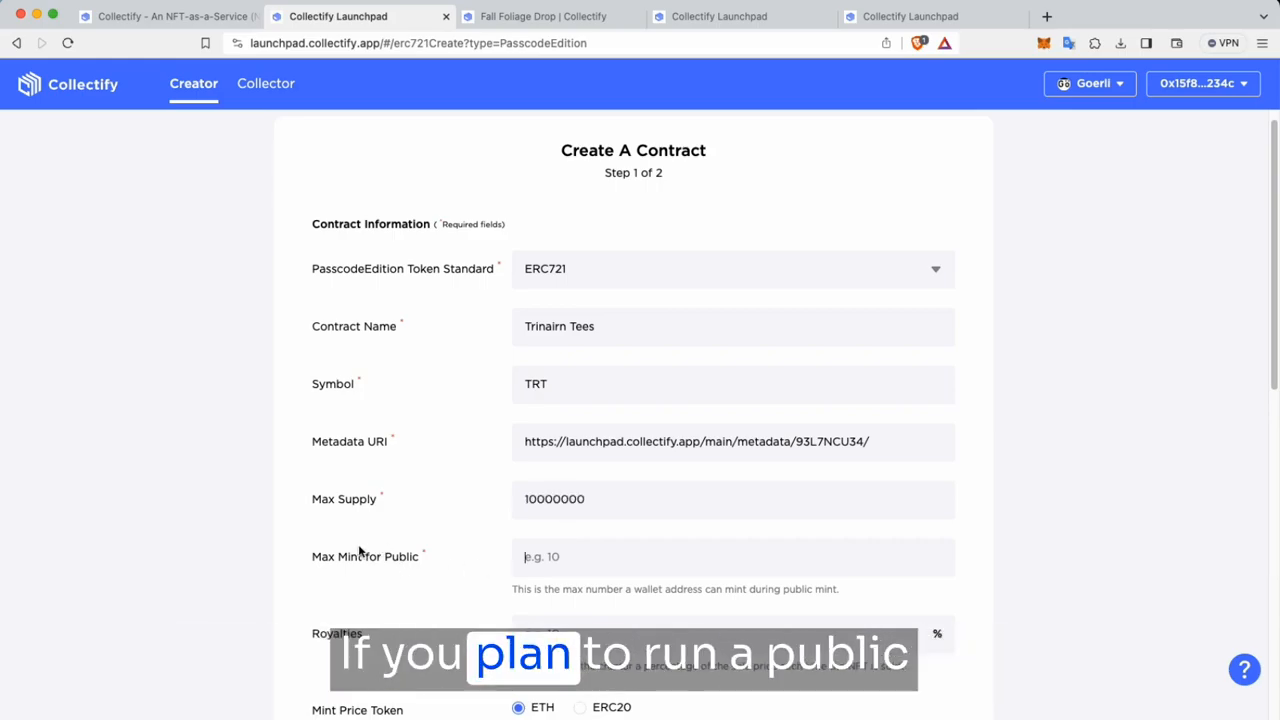
text(1)
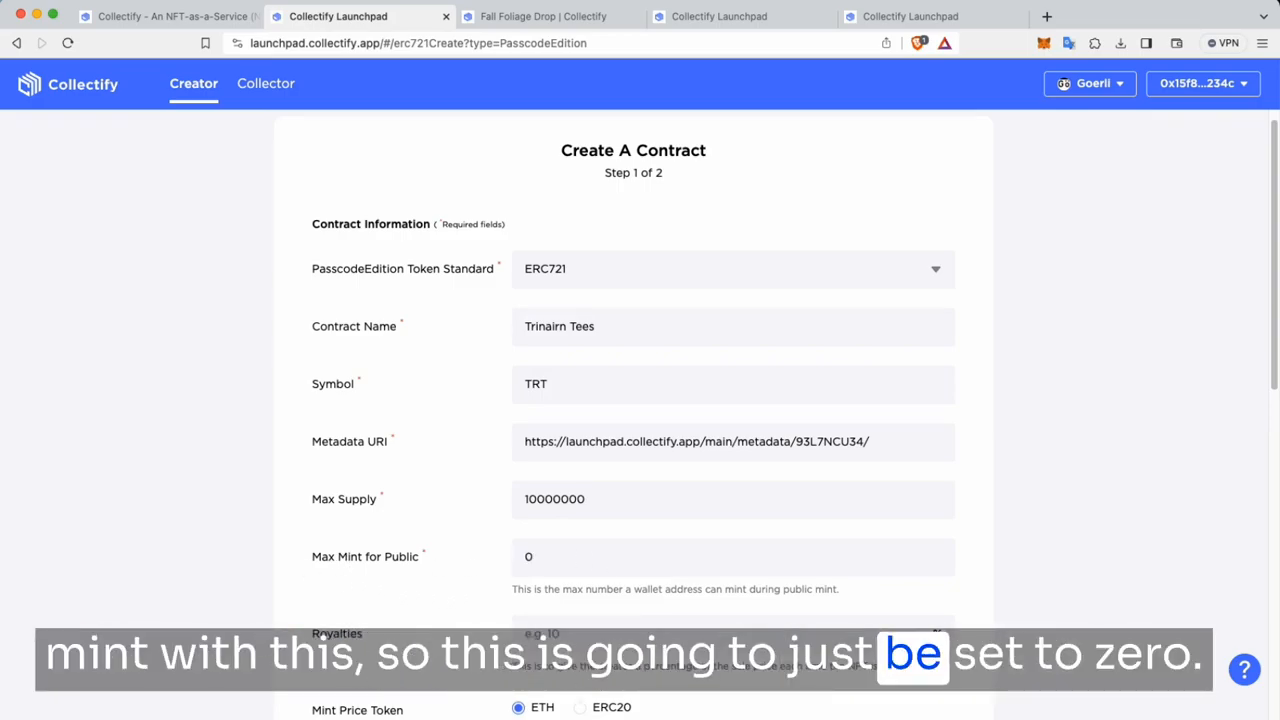
scroll(615, 637, down, 3)
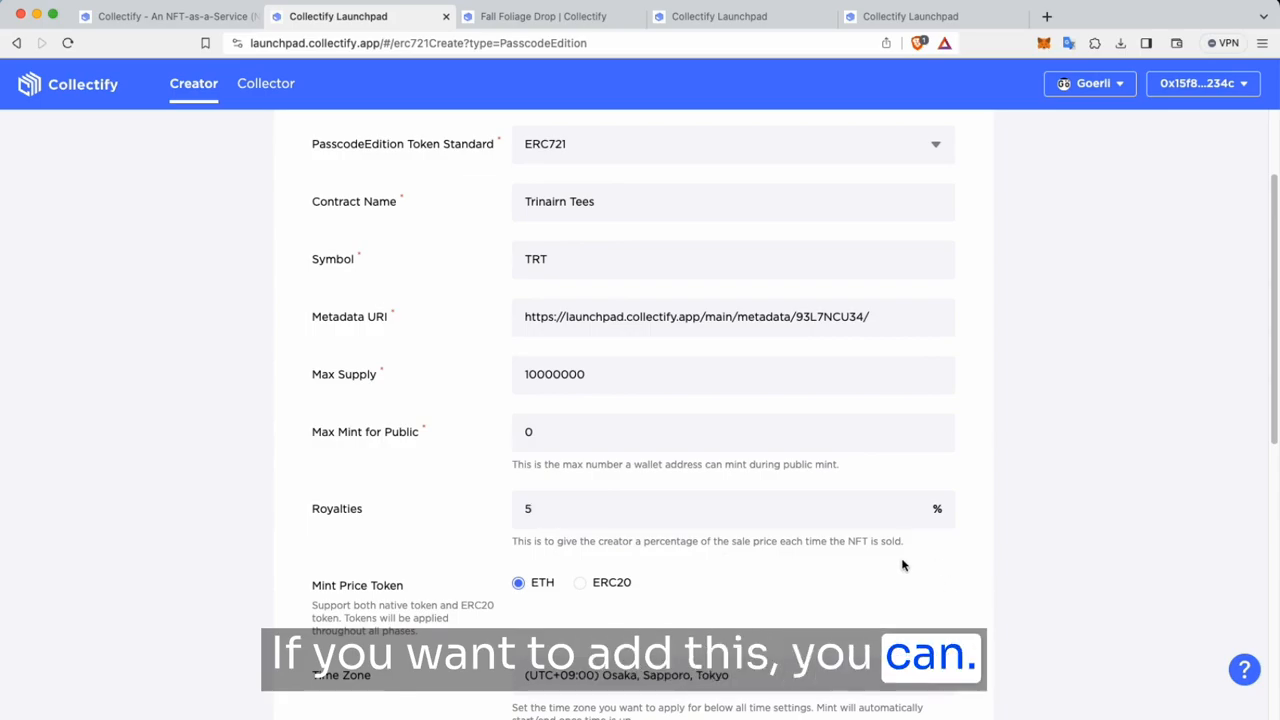
scroll(755, 481, down, 3)
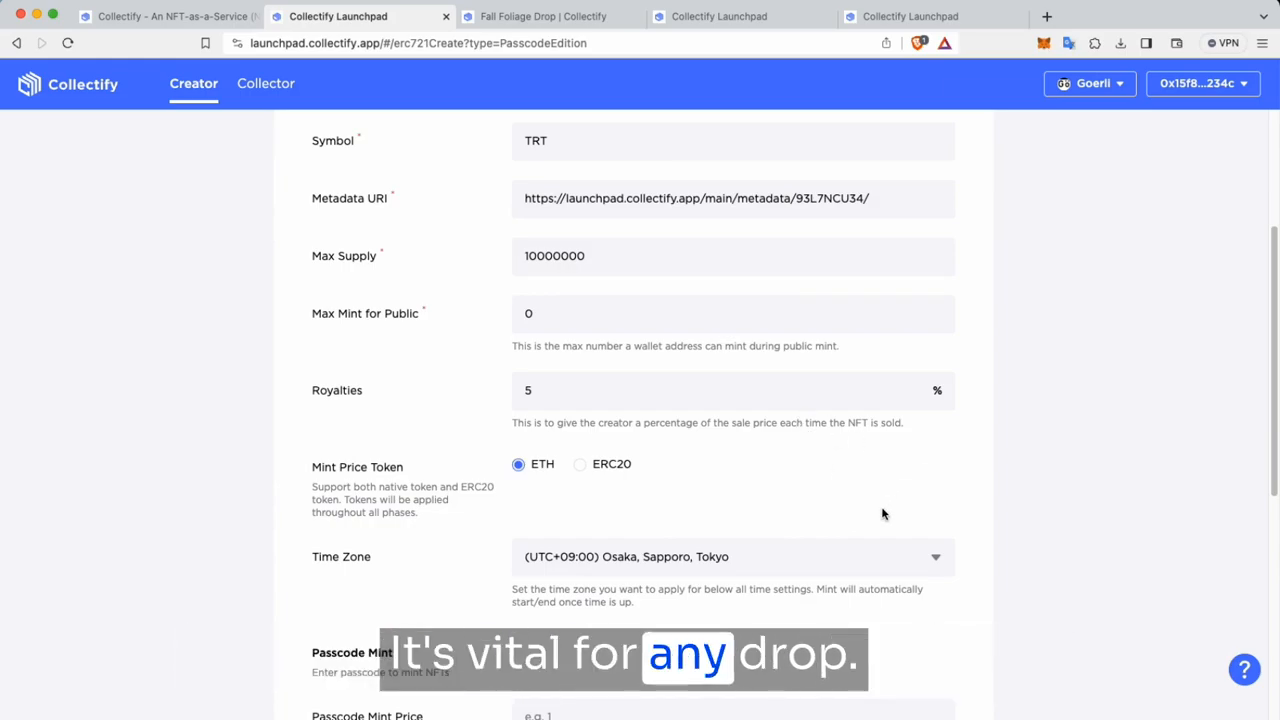
scroll(882, 514, down, 2)
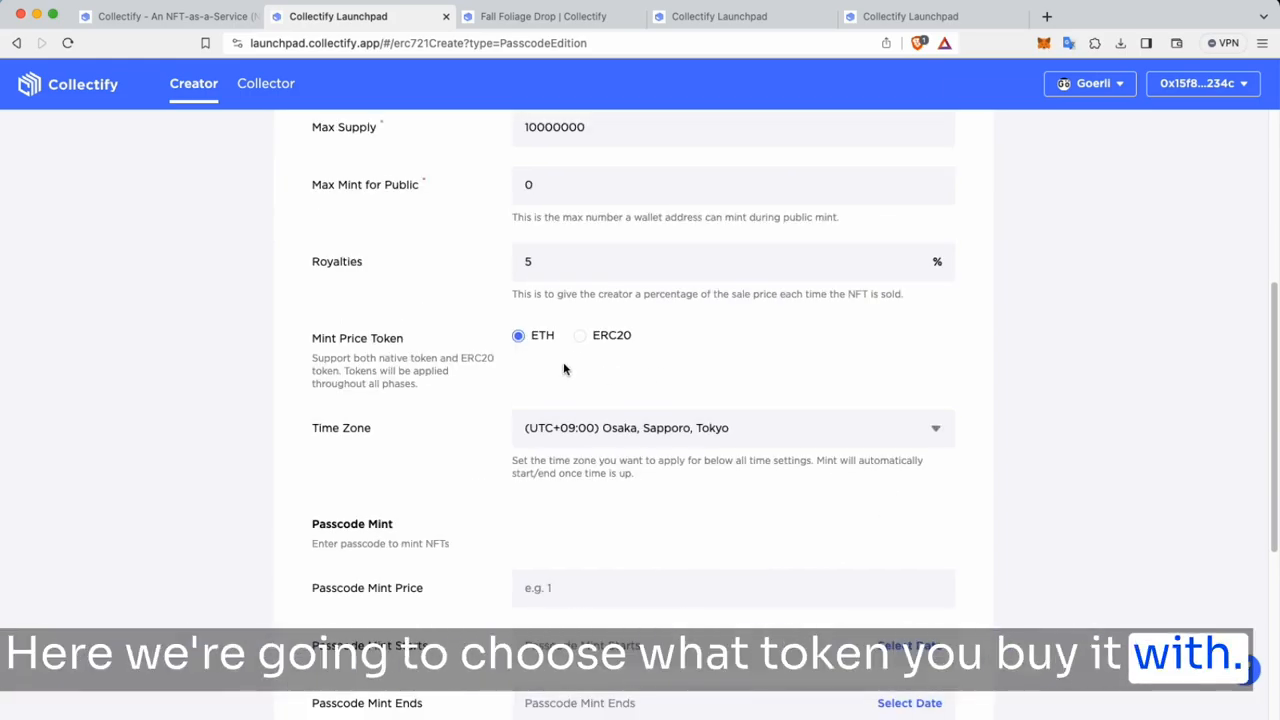
scroll(563, 369, down, 2)
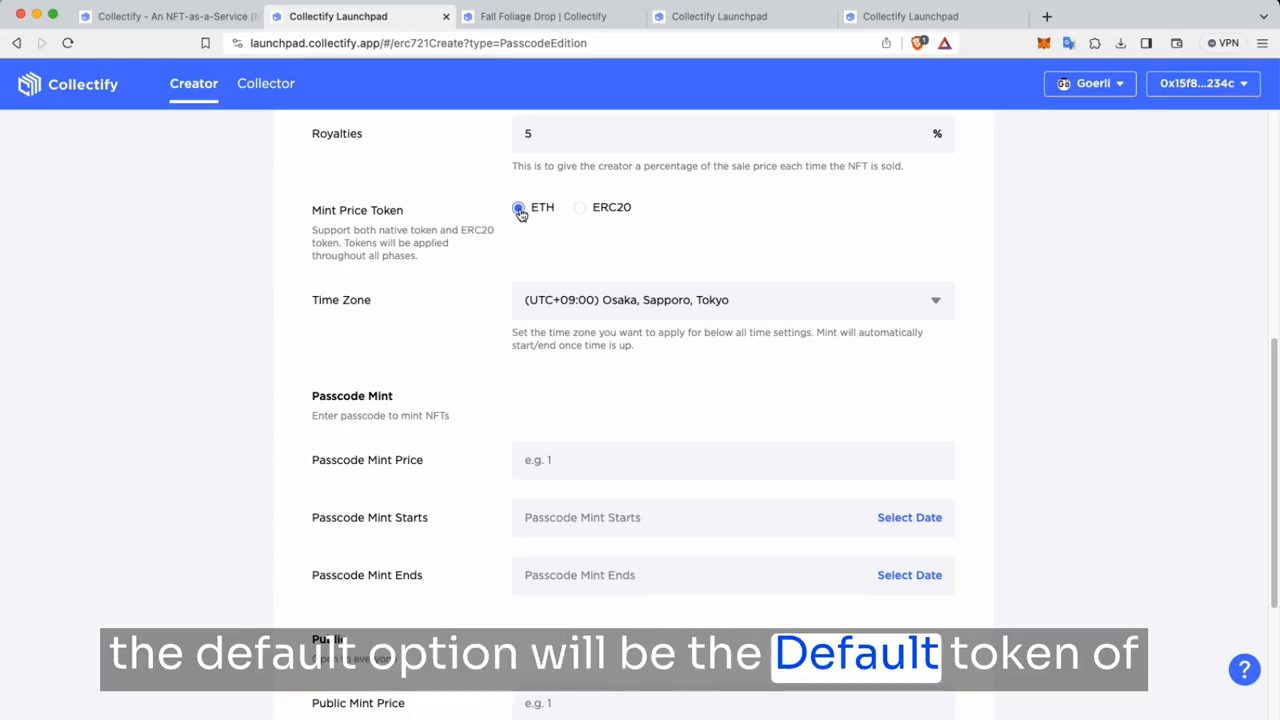
click(593, 214)
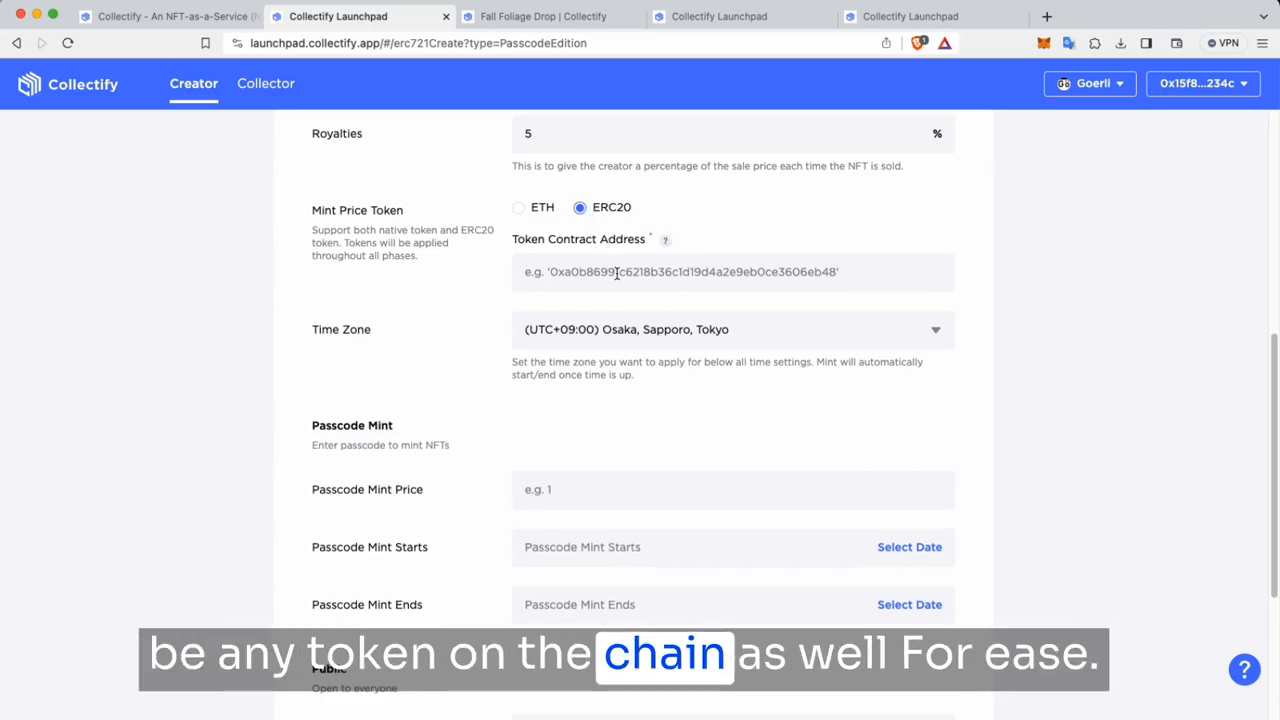
click(519, 208)
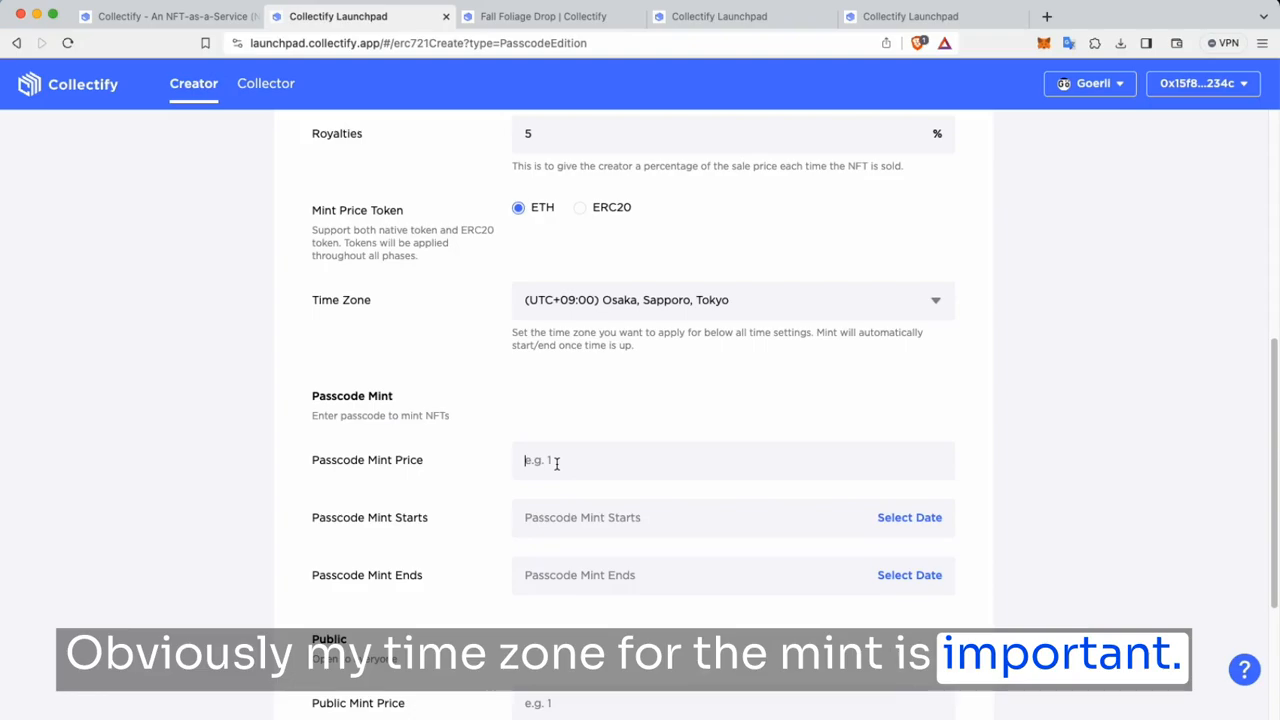
text(0)
scroll(716, 400, down, 3)
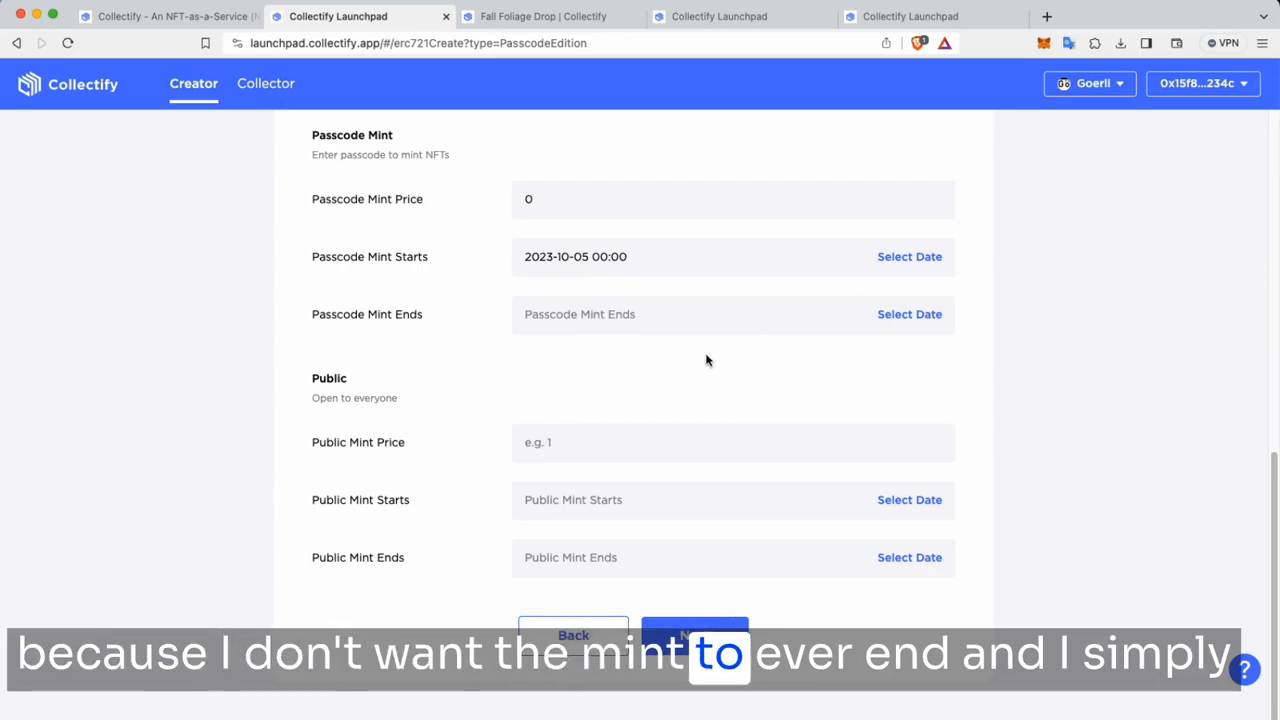
scroll(706, 360, down, 1)
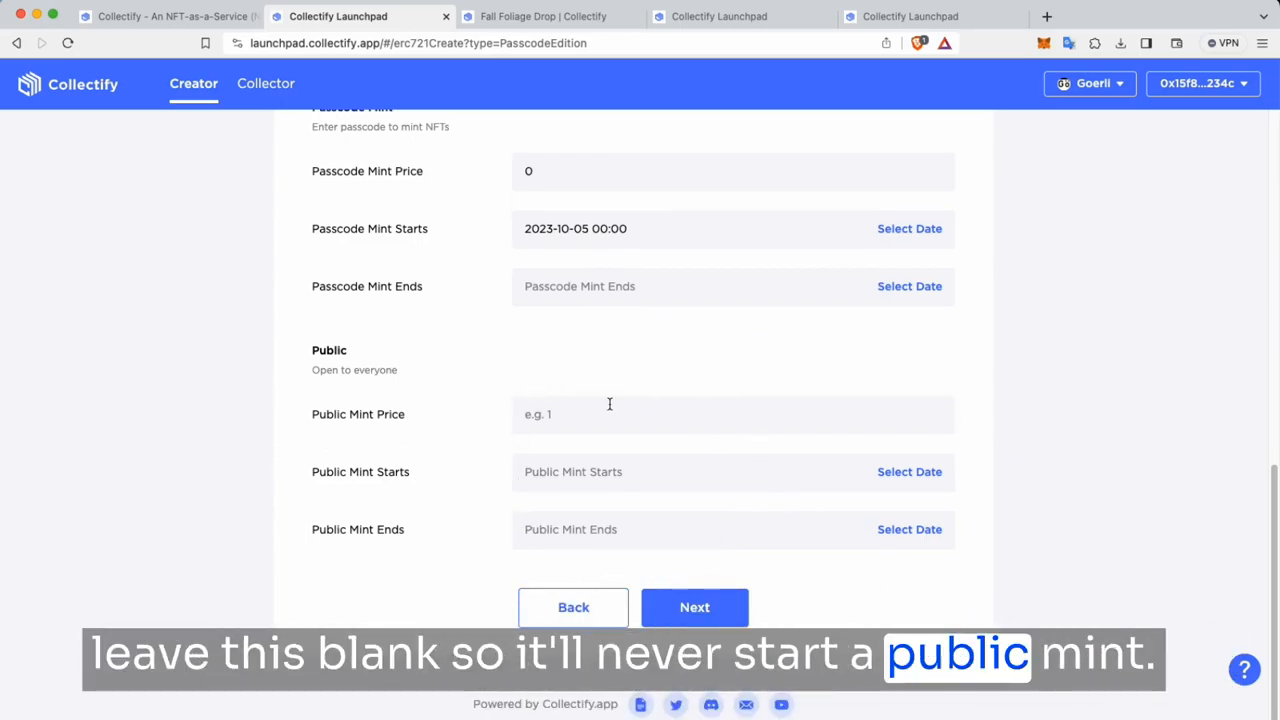
Step: Advance to step 2 of the form and set the druid t-shirt image as collection logo
click(718, 608)
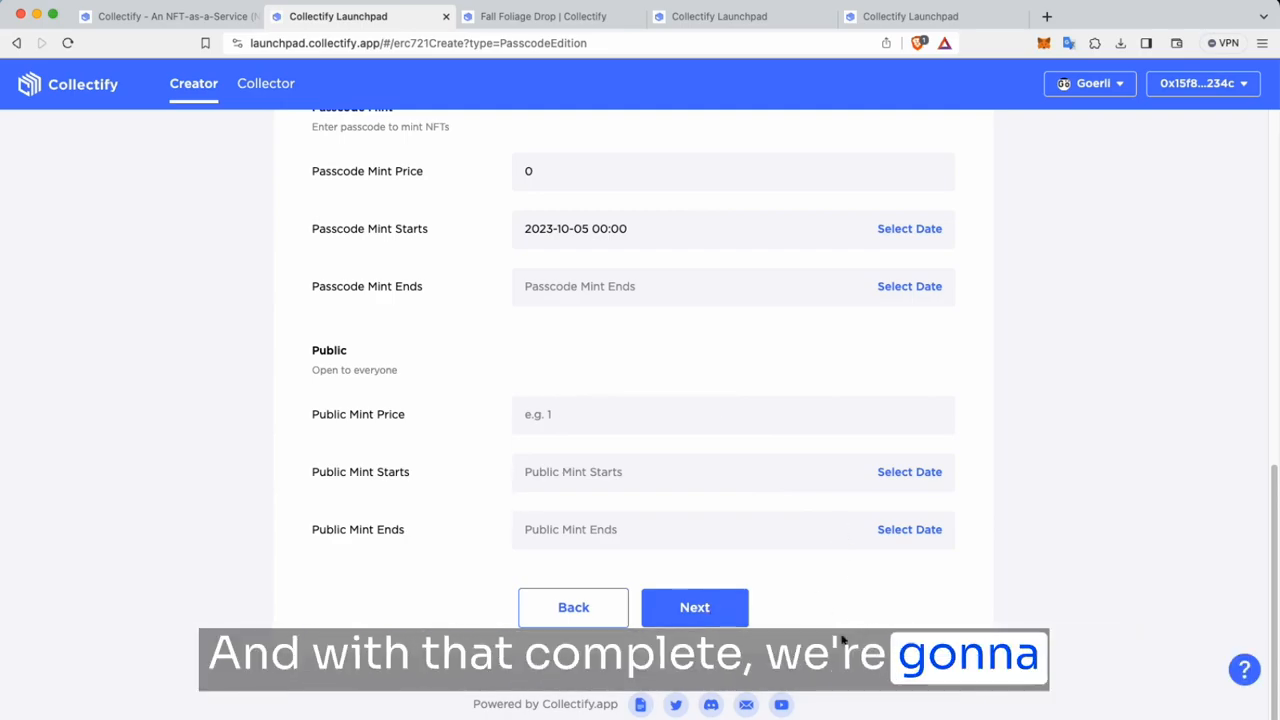
click(694, 607)
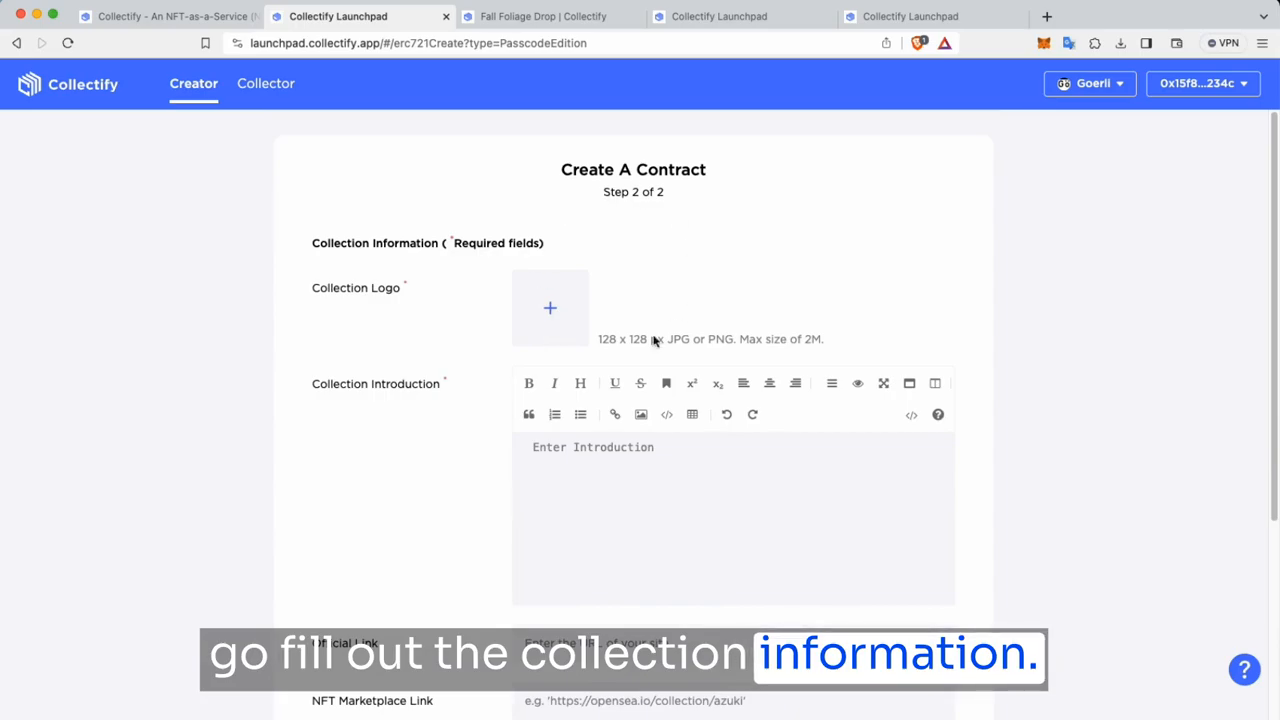
click(545, 308)
click(495, 274)
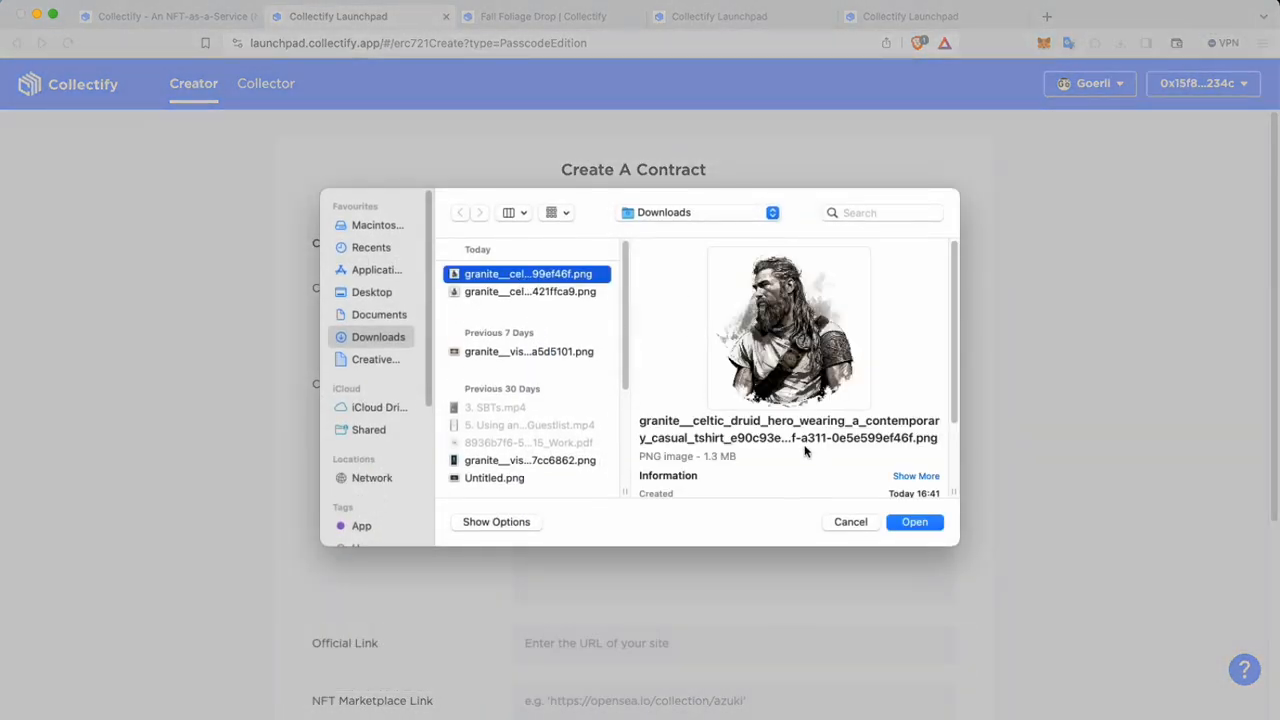
click(914, 522)
Step: Paste the thank-you introduction for the tee and review the remaining fields down to Create
scroll(920, 525, down, 3)
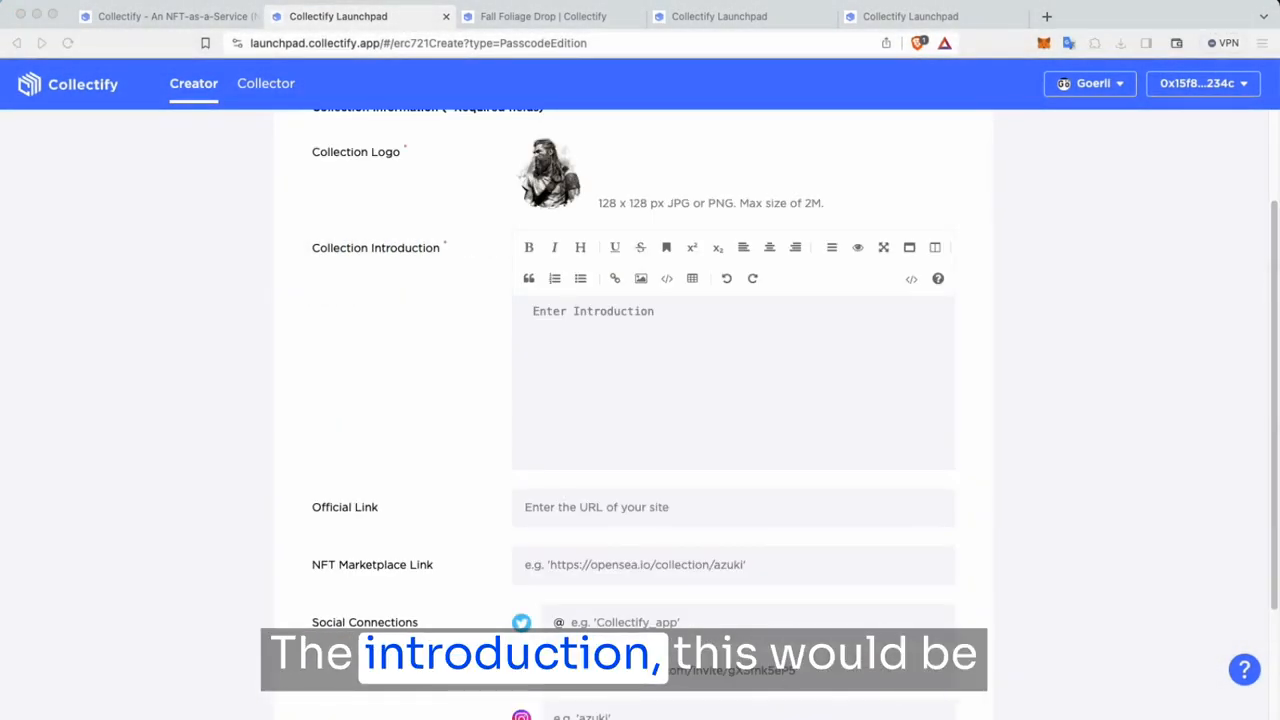
click(634, 391)
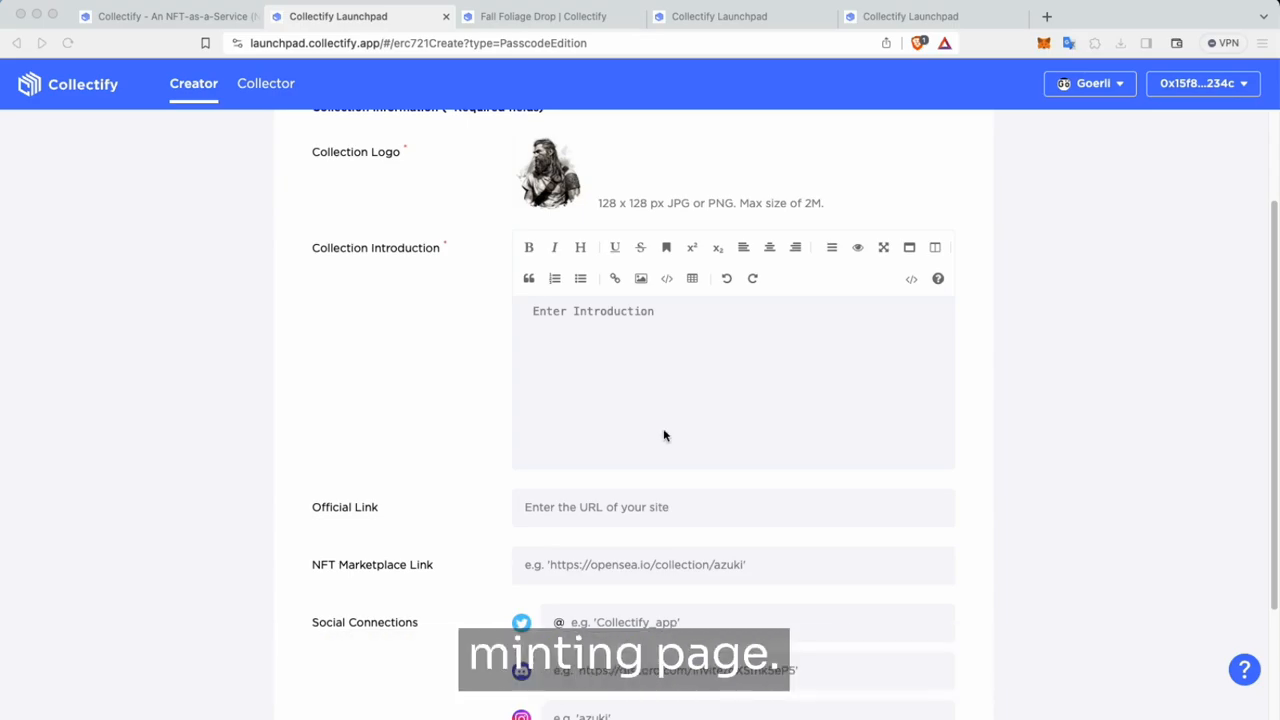
key(cmd+v)
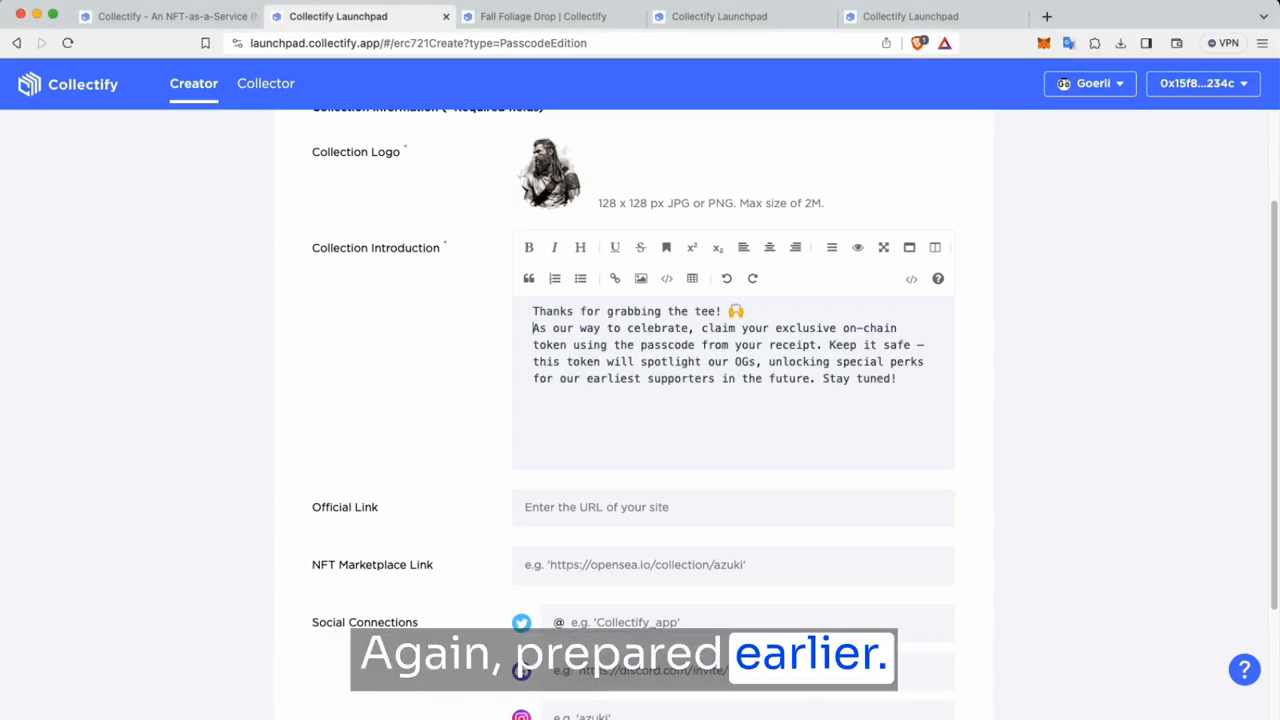
scroll(835, 395, down, 2)
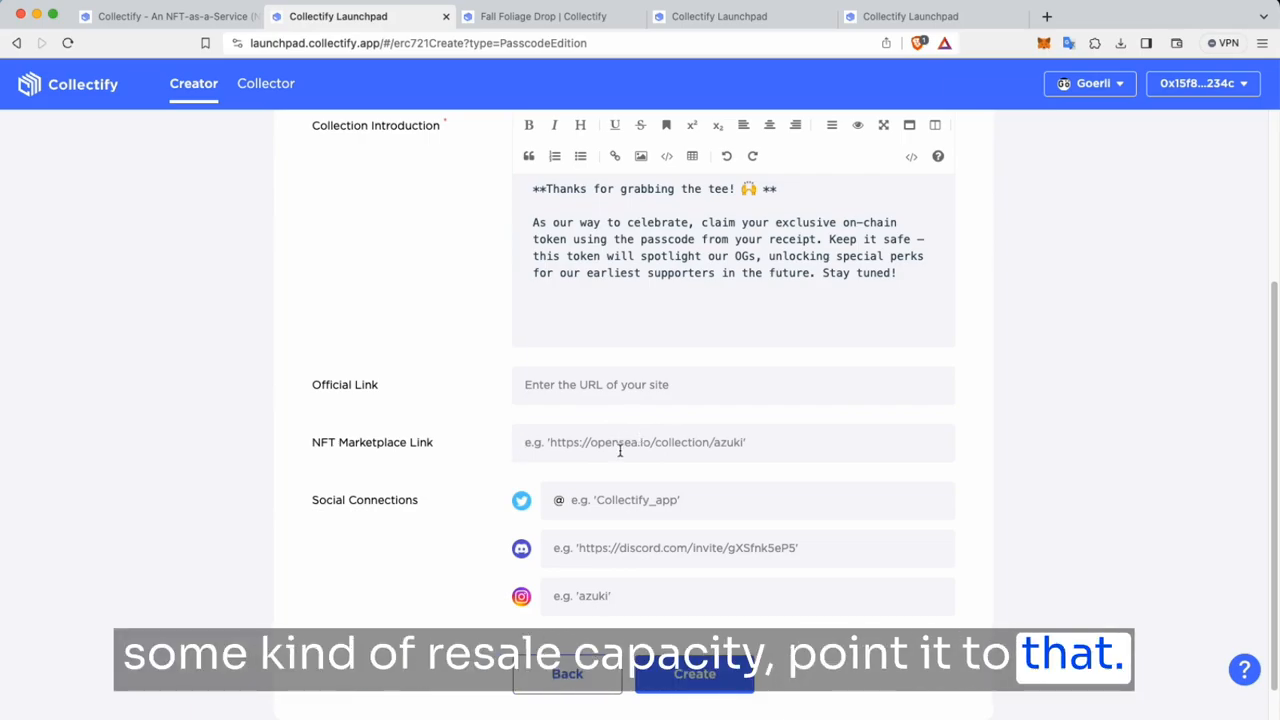
scroll(661, 383, up, 3)
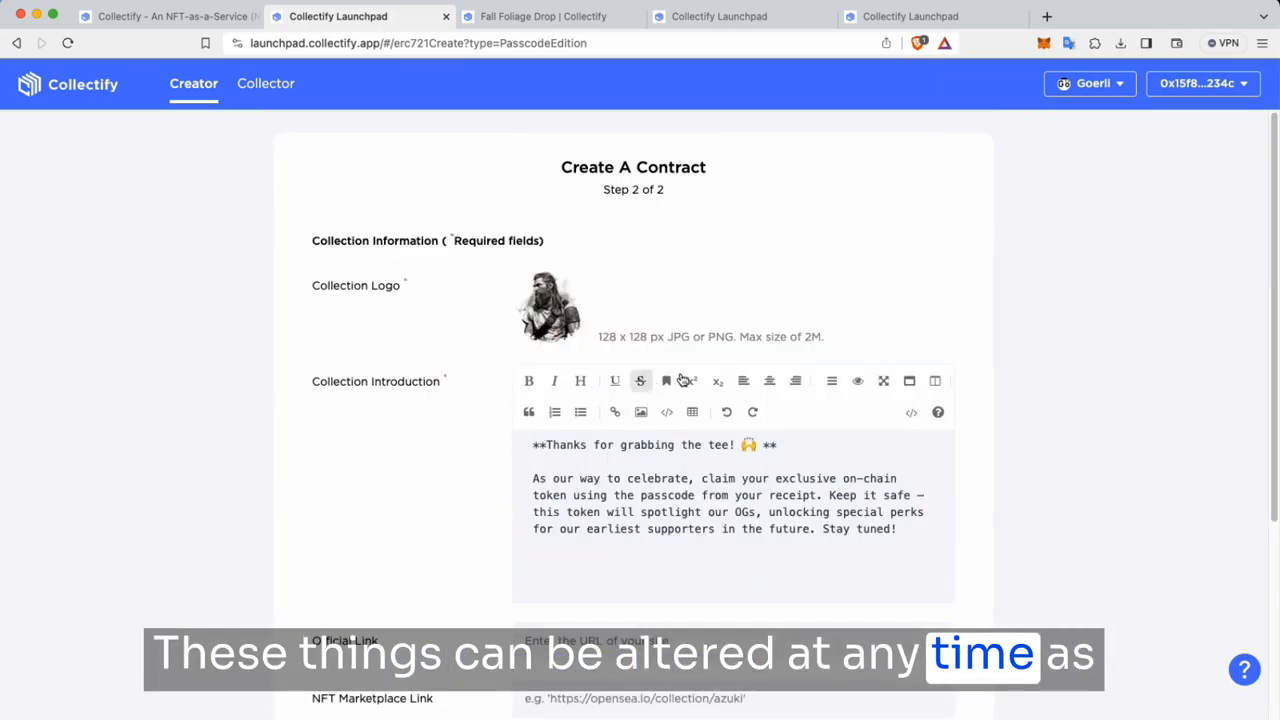
scroll(980, 520, down, 6)
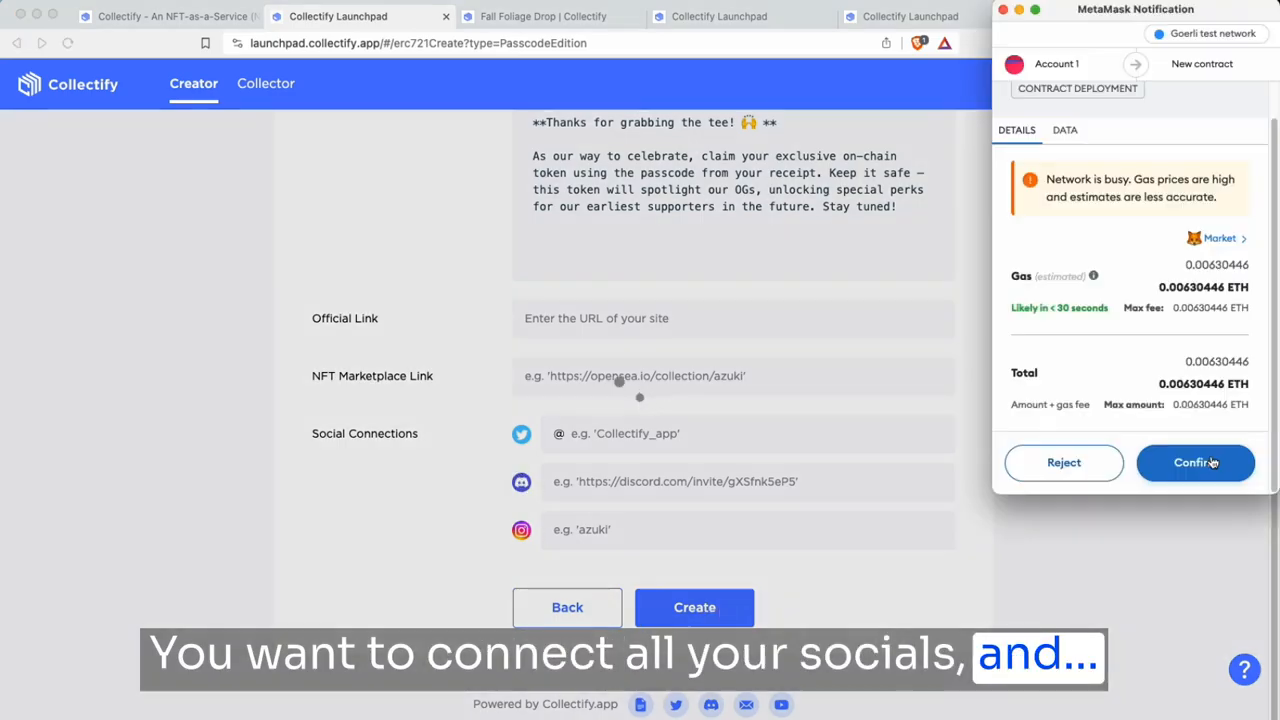
Step: Create the Trinairn Tees contract, approve the deployment in MetaMask, and open its dashboard
click(735, 618)
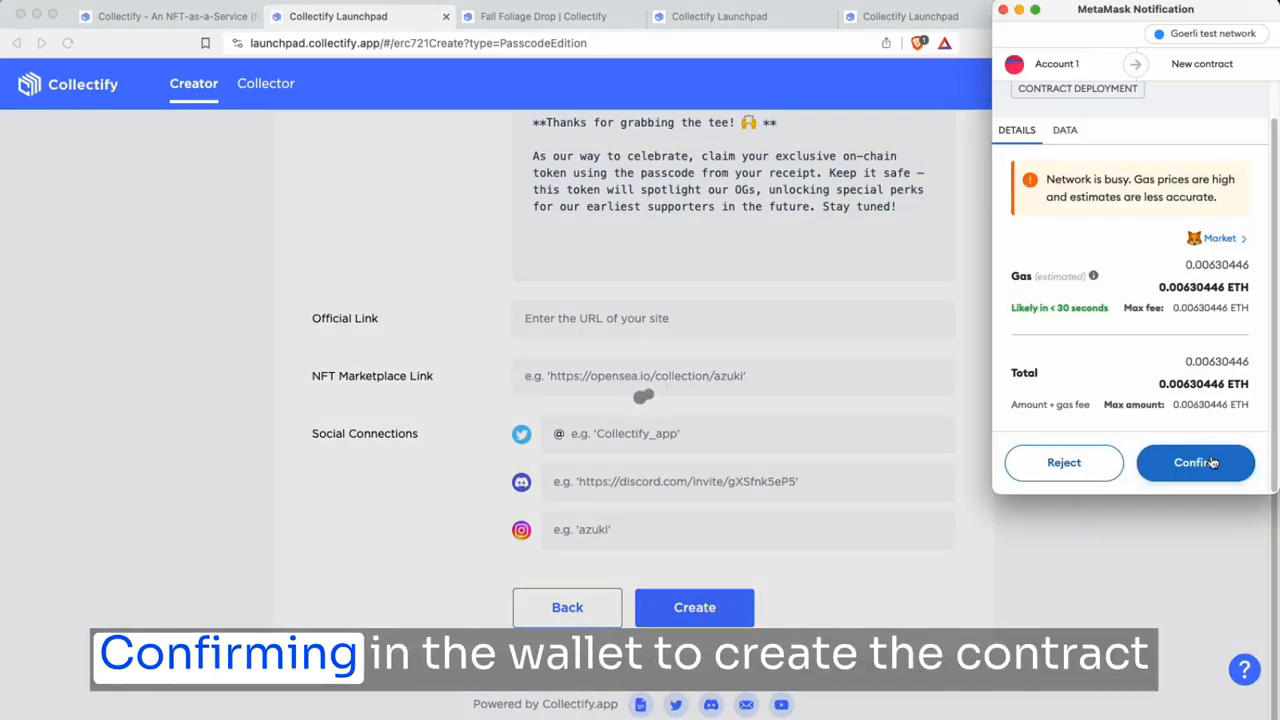
click(1211, 462)
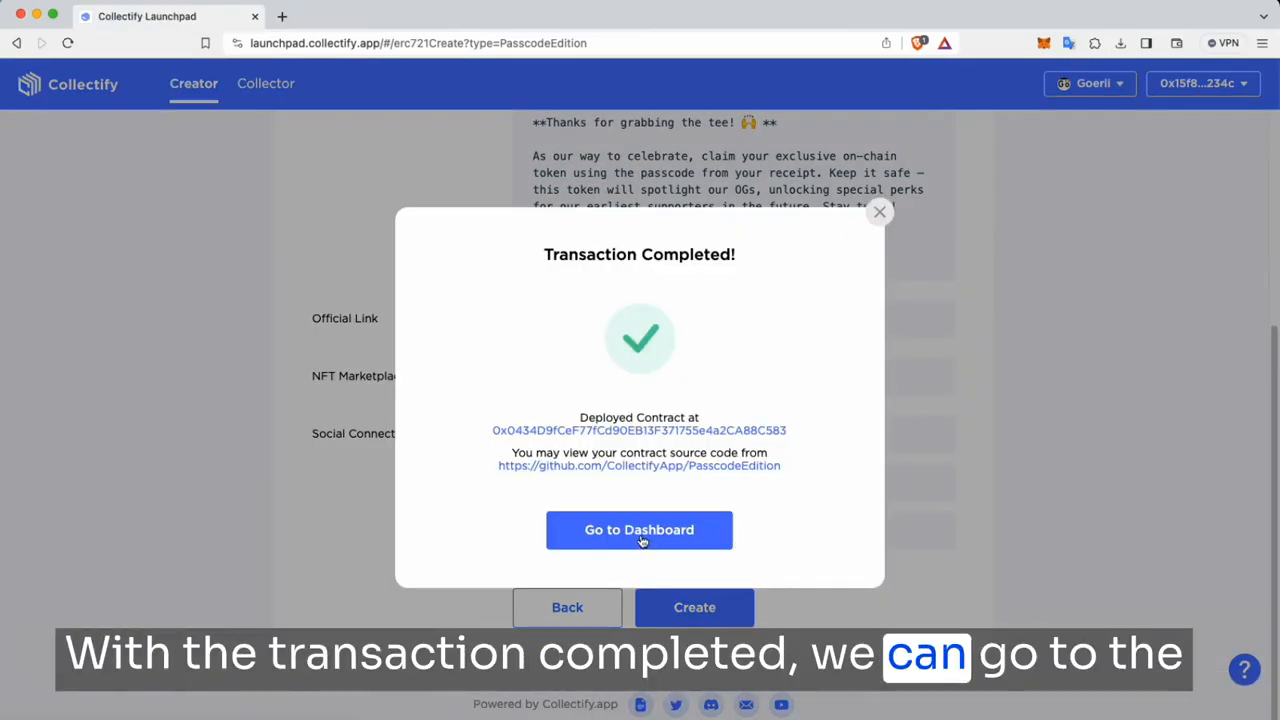
click(638, 540)
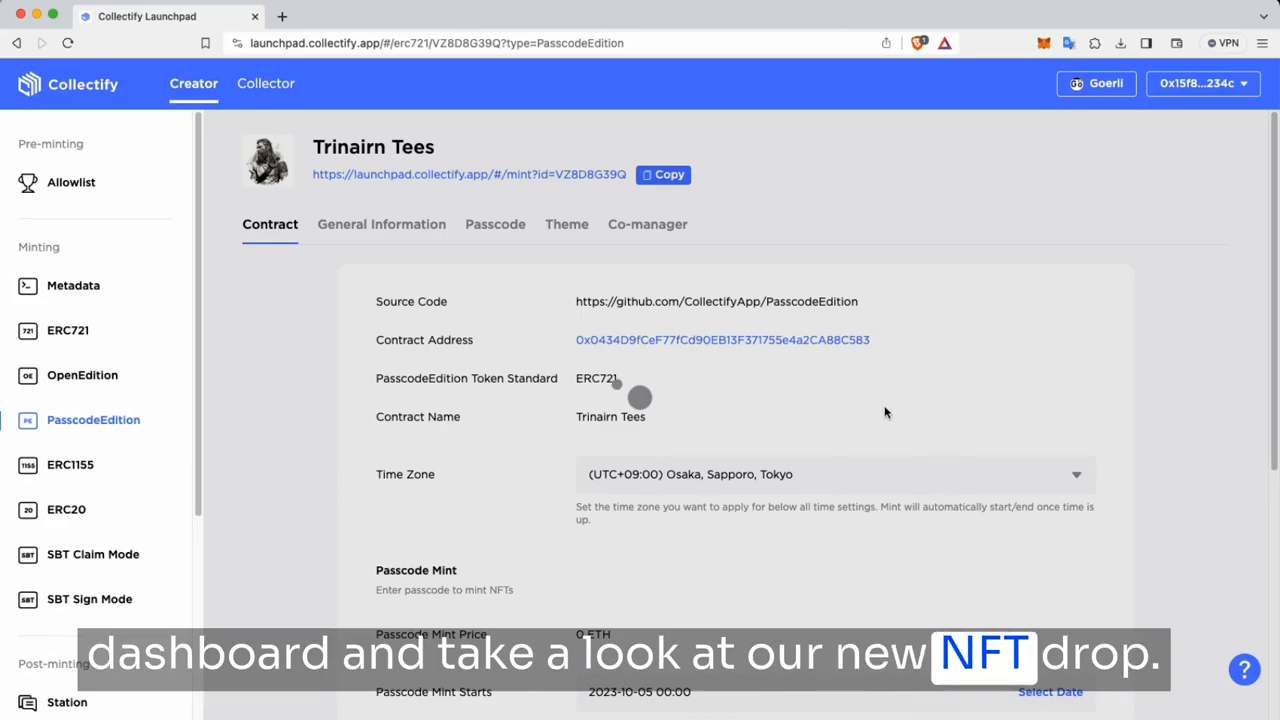
Step: Tick Blur.io ExecutionDelegate under Block Marketplace Contract in the Trinairn Tees settings
scroll(476, 333, down, 2)
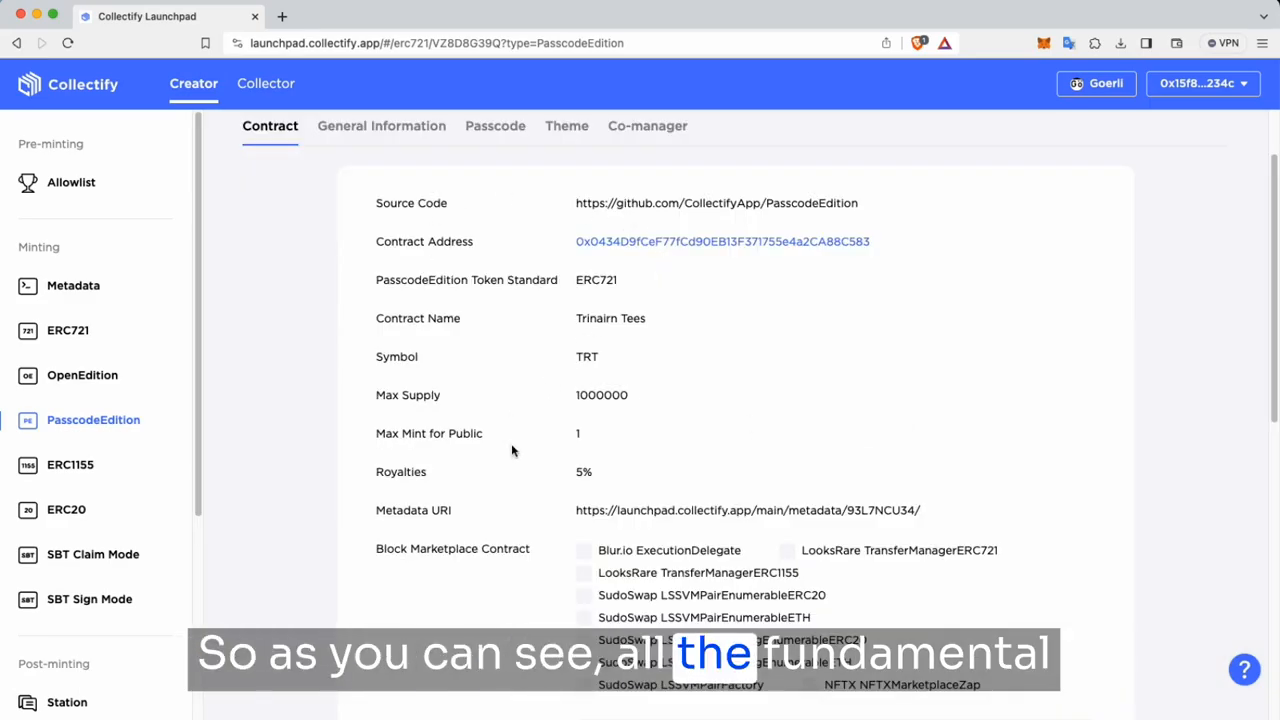
scroll(594, 354, down, 6)
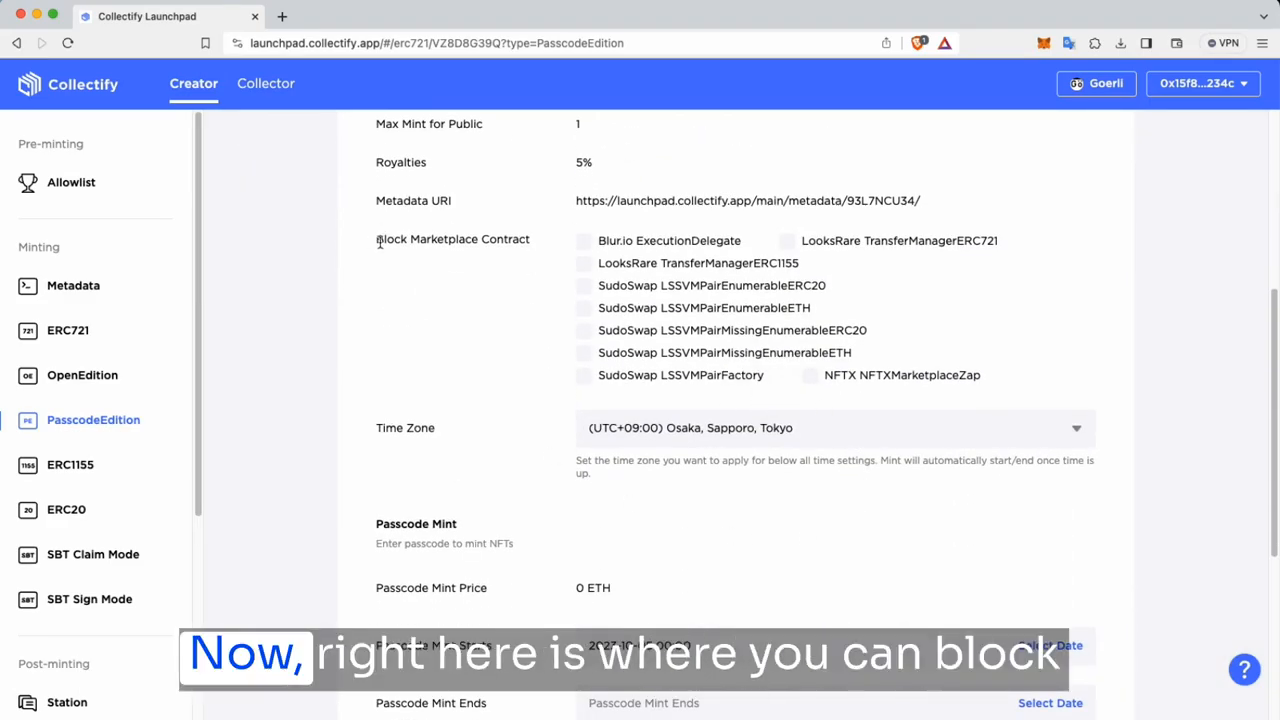
drag(379, 242, 531, 243)
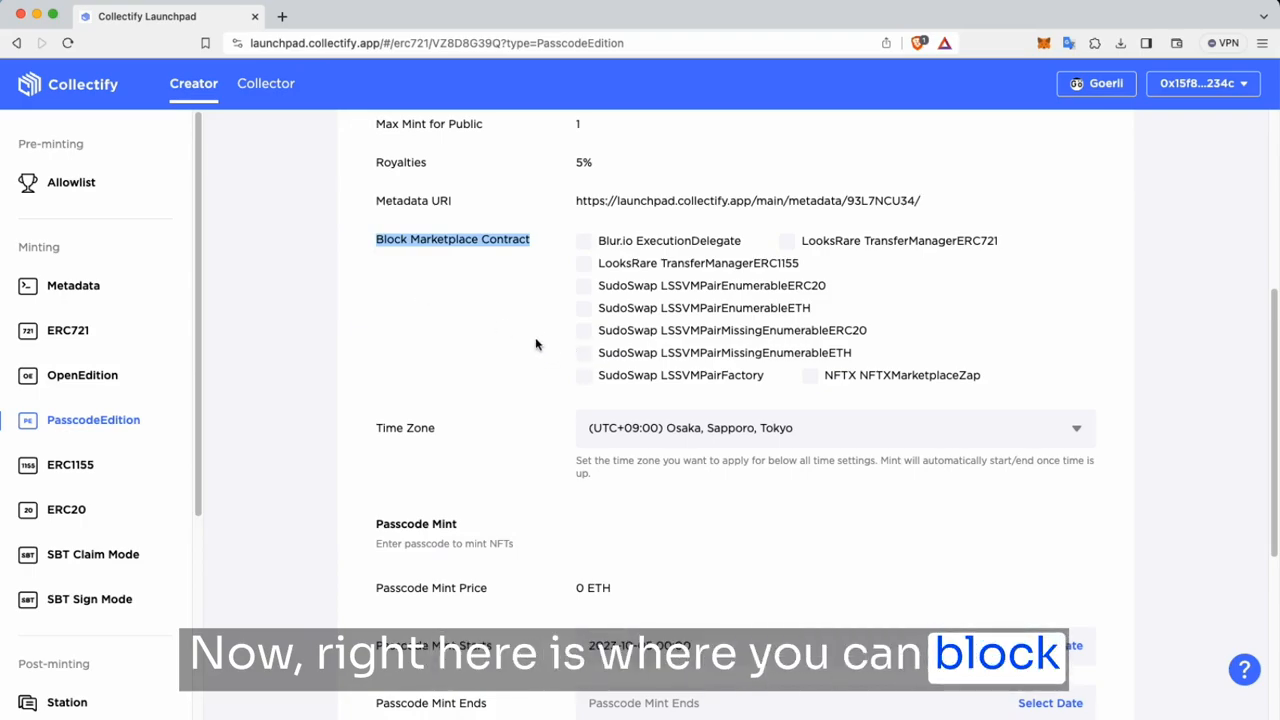
click(539, 377)
scroll(539, 379, up, 1)
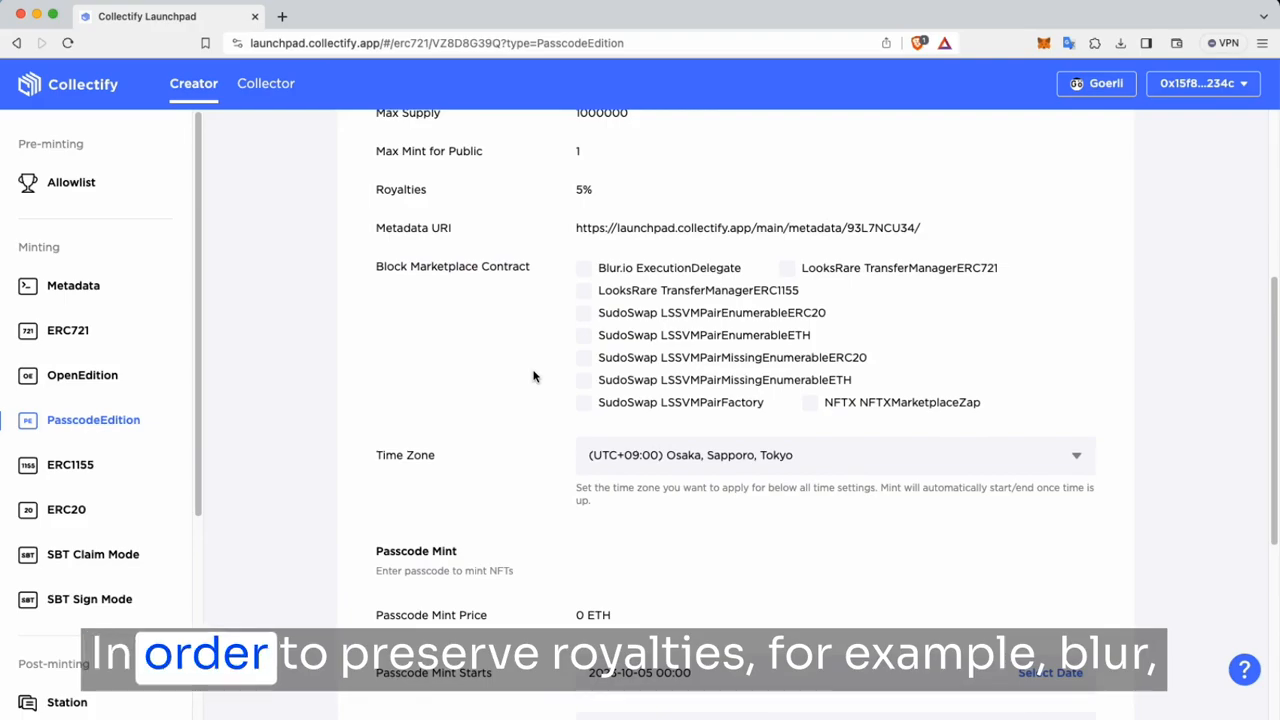
click(585, 272)
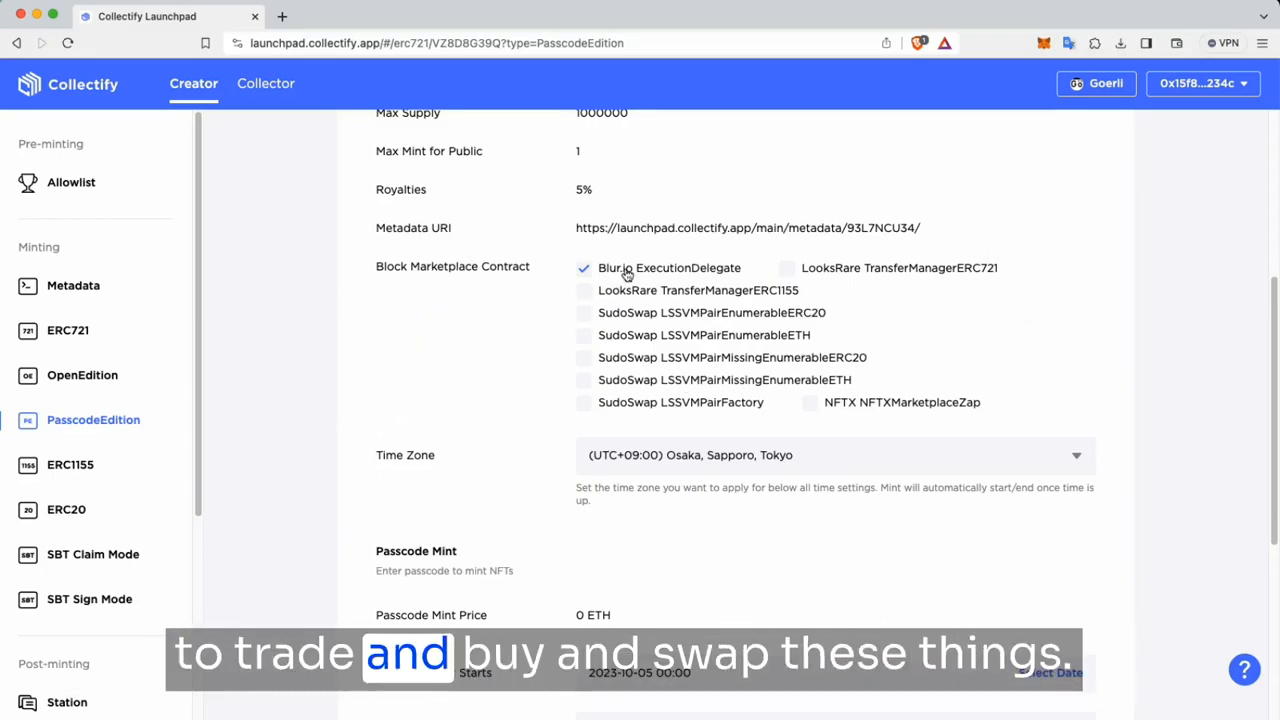
scroll(829, 349, down, 5)
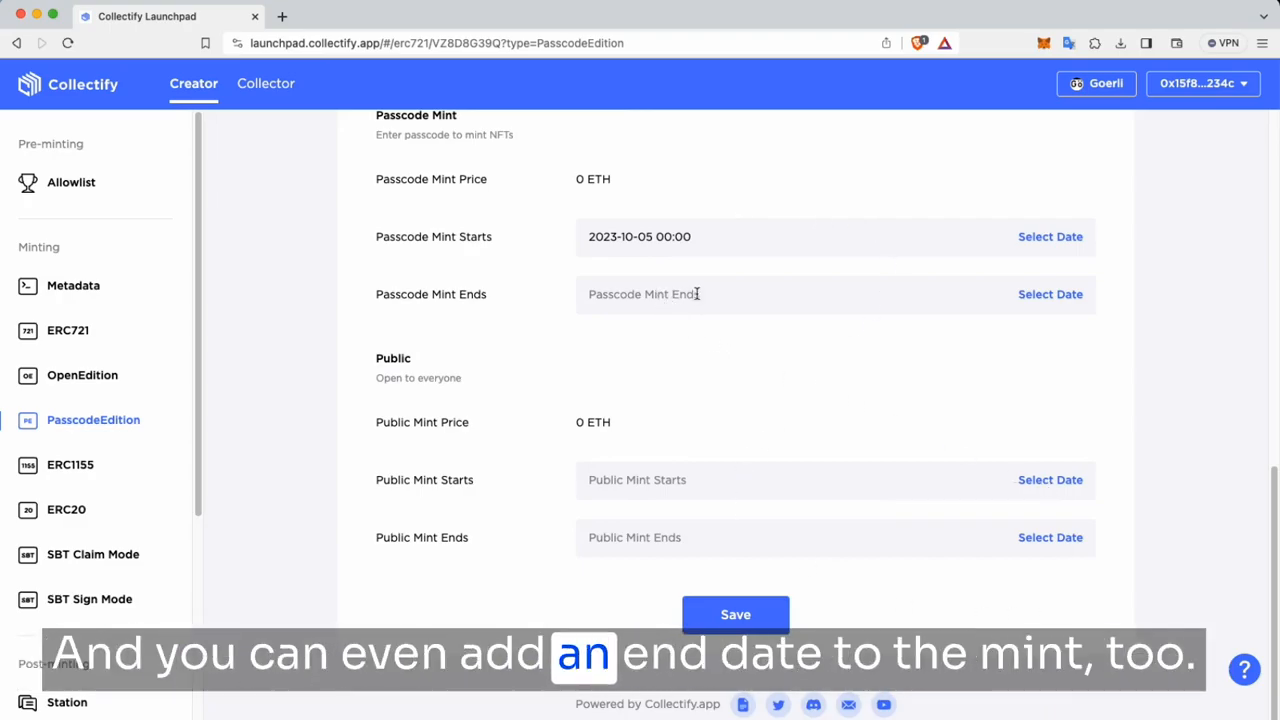
Step: Save the contract settings on-chain, then view the empty Trinairn Tees passcode list
click(749, 624)
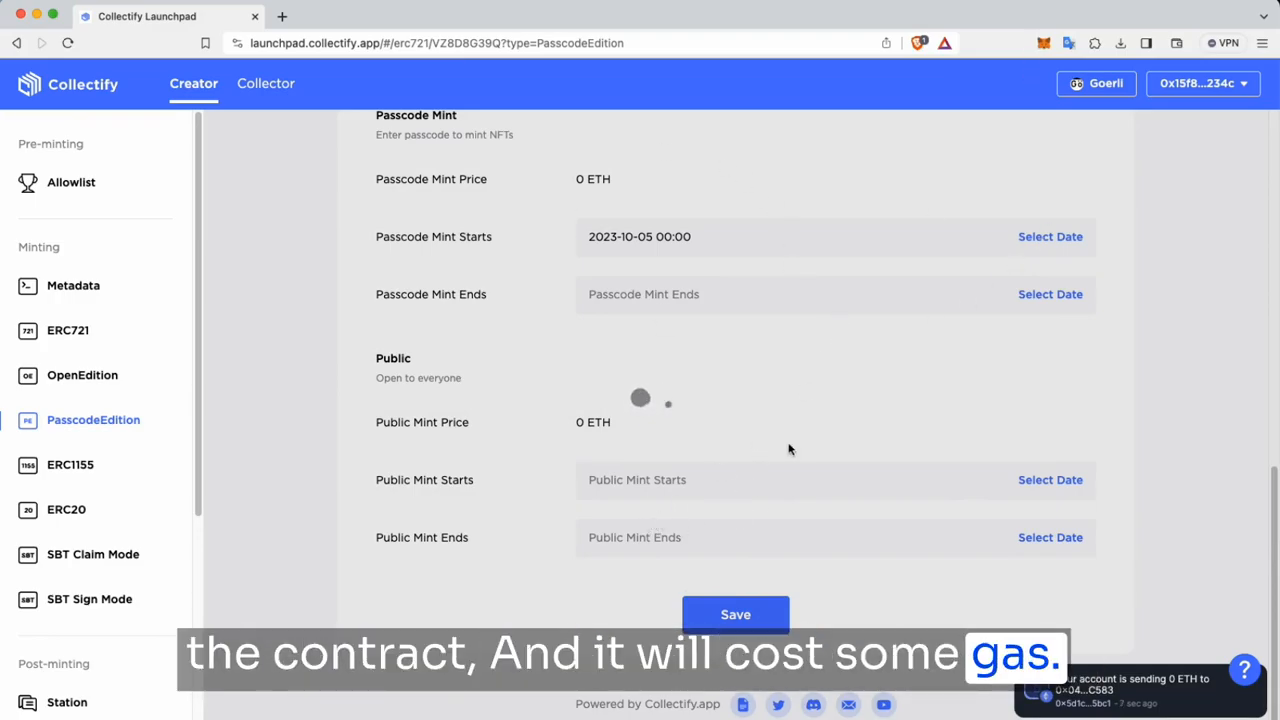
scroll(430, 445, down, 5)
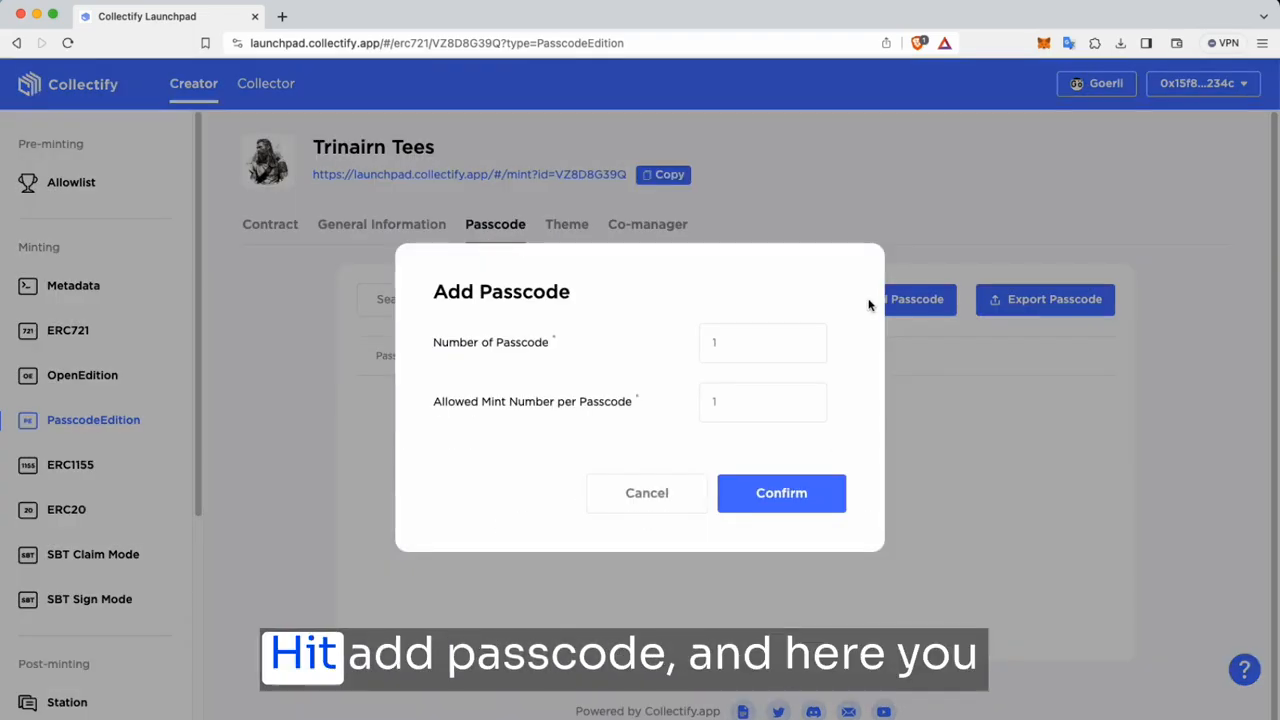
Step: Open Add Passcode, enter a passcode count and 1 allowed mint per passcode
click(894, 305)
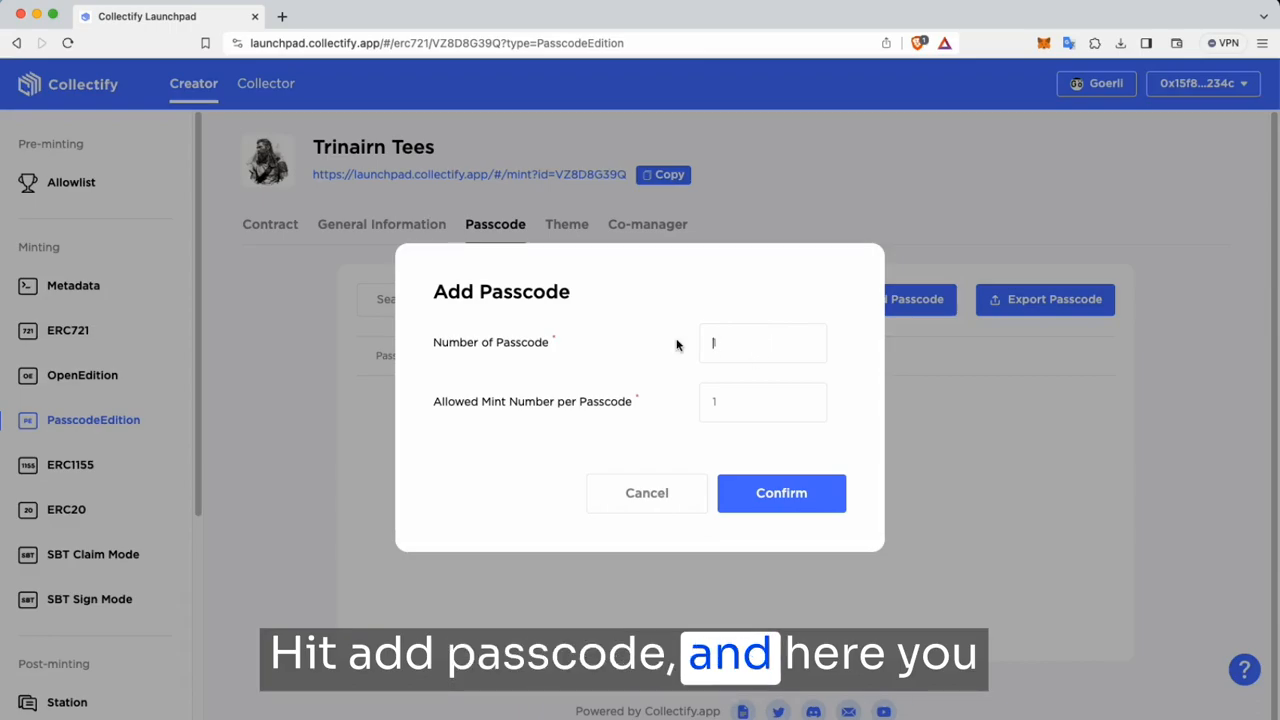
click(774, 344)
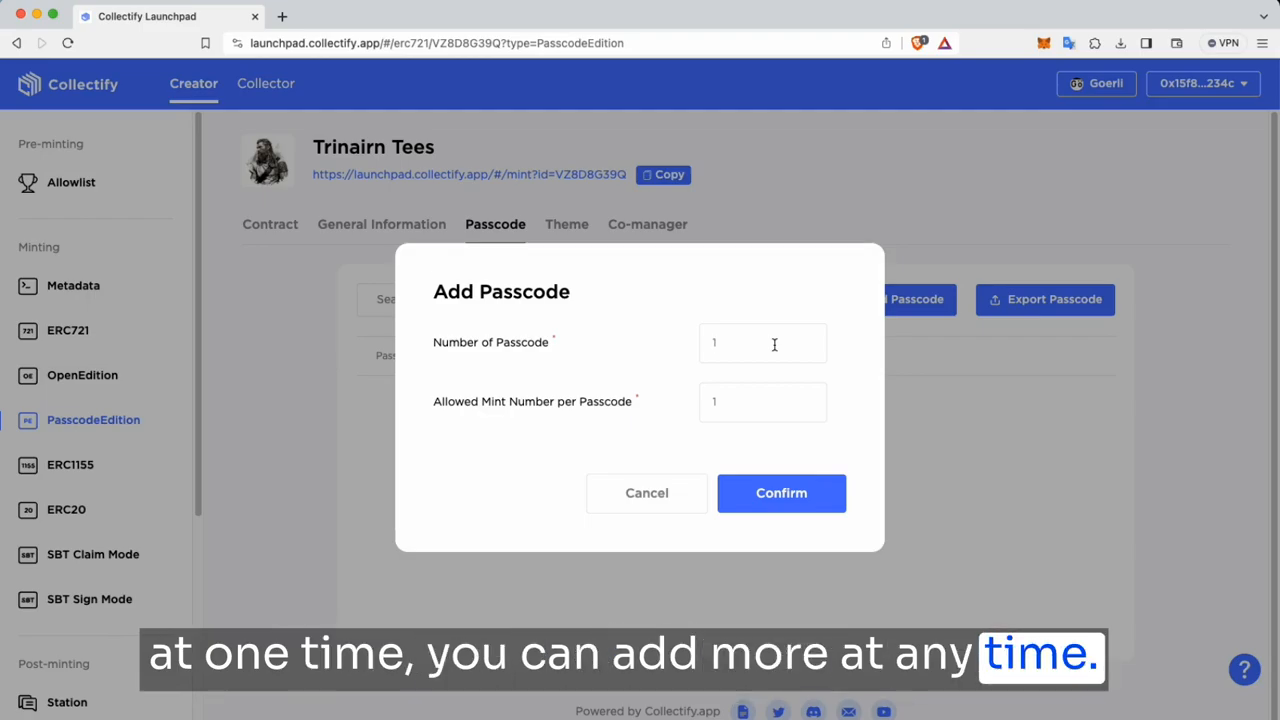
text(100000)
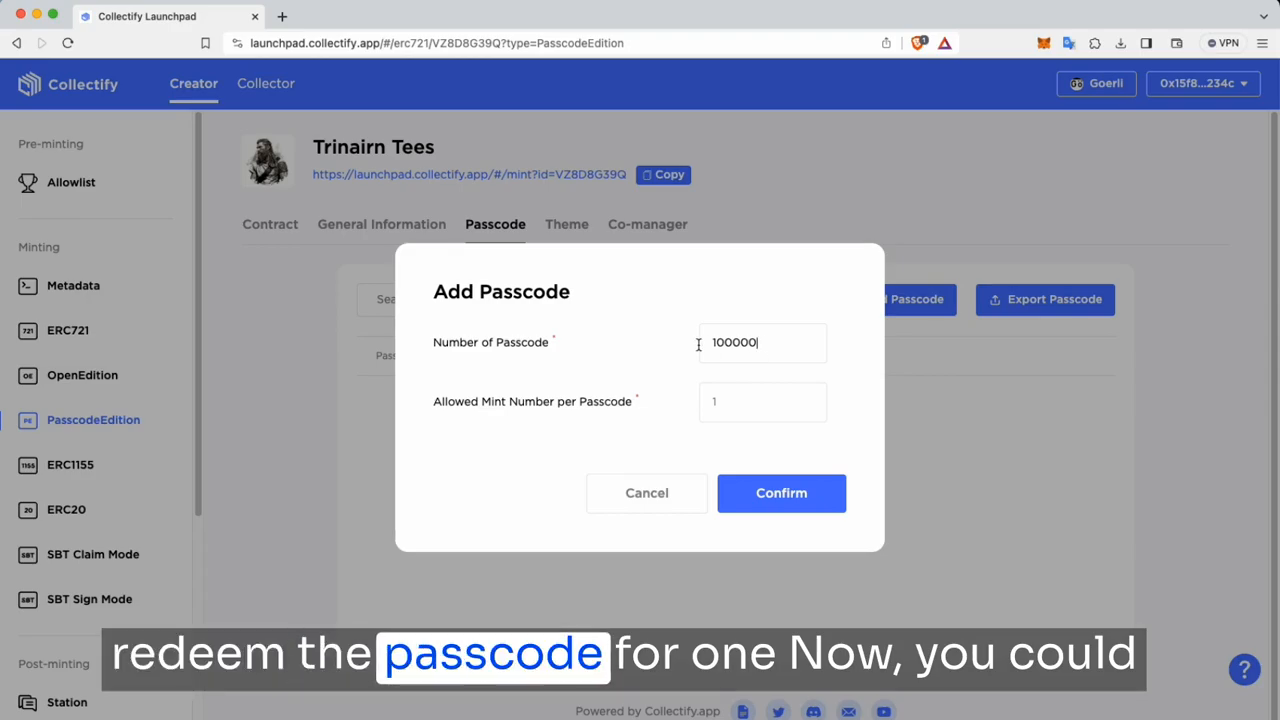
click(727, 407)
text(1)
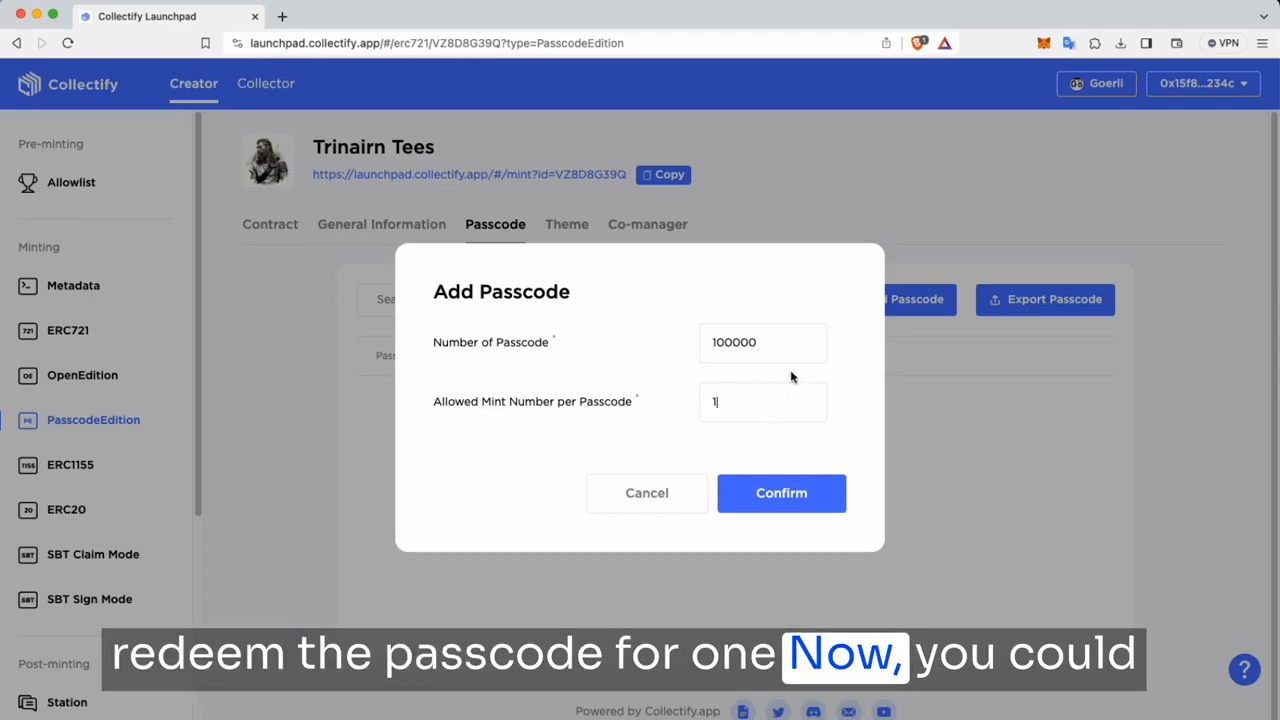
Step: Correct the passcode count to 10000 and confirm generating the passcodes
click(716, 342)
key(BackSpace)
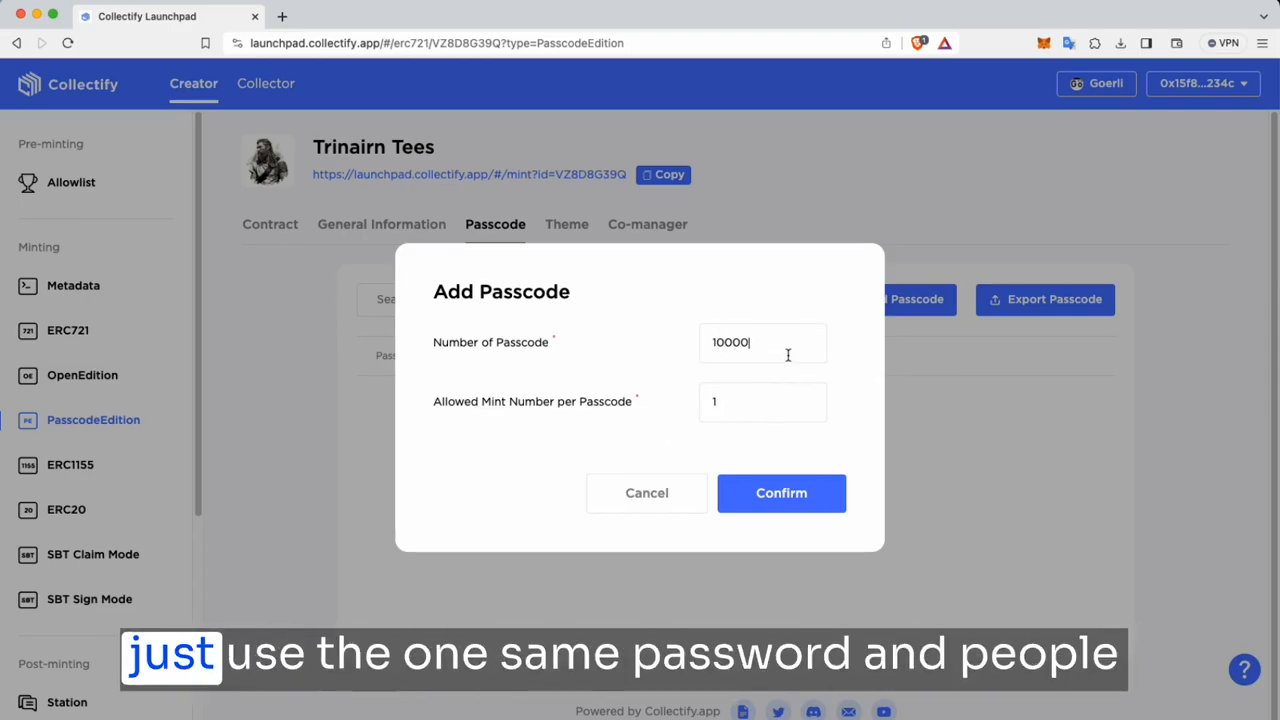
key(BackSpace)
click(774, 408)
text(0000)
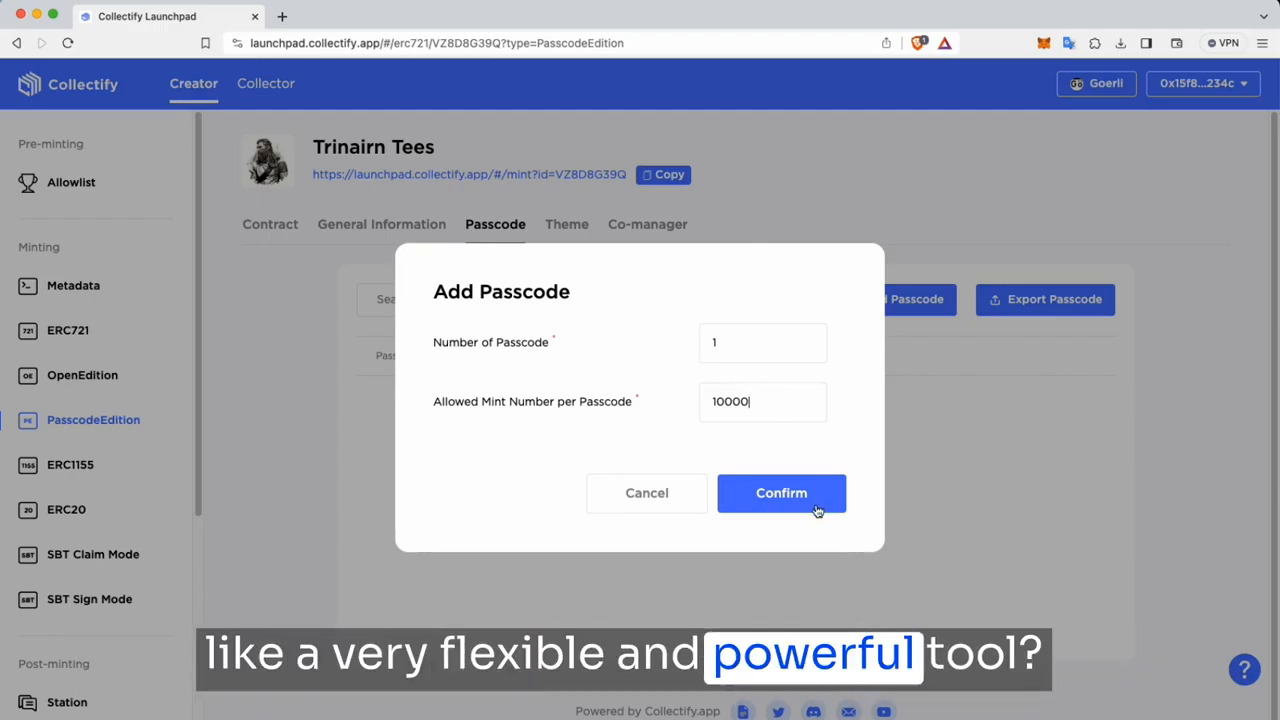
click(754, 336)
text(0000)
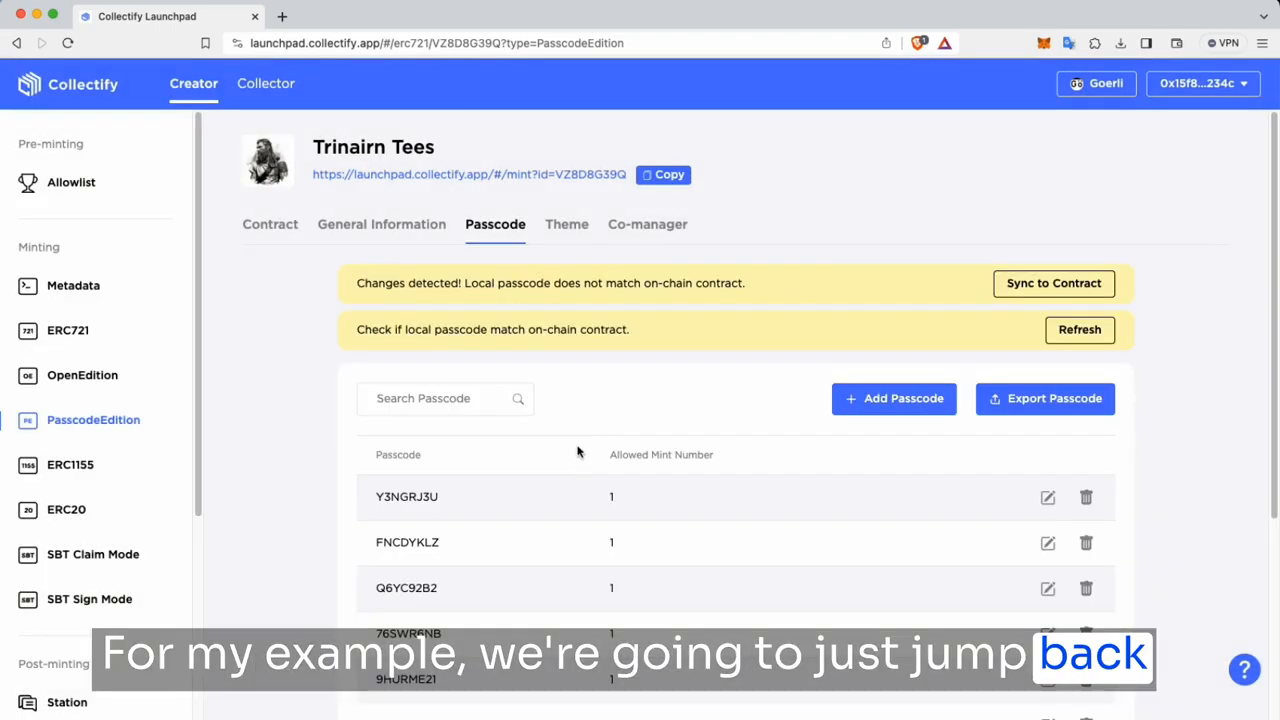
click(646, 492)
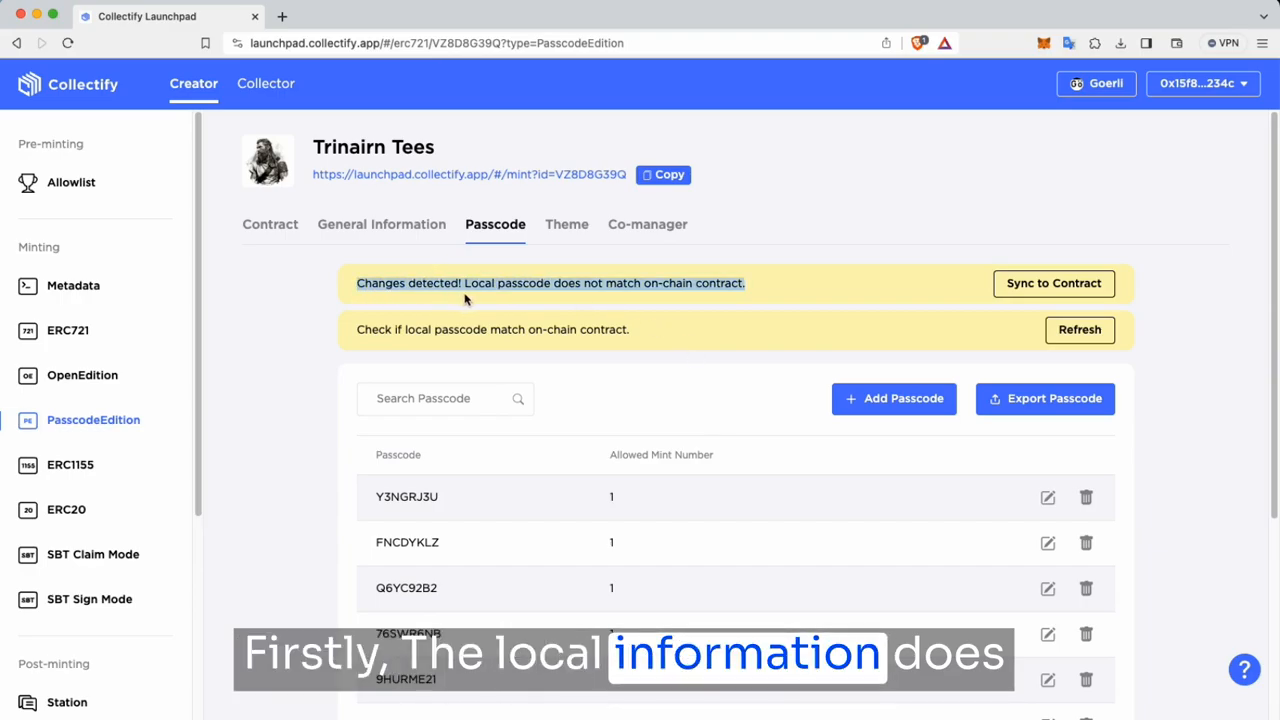
Step: Clear the sync-warning selection and scroll through the passcode table back to the first row
click(759, 285)
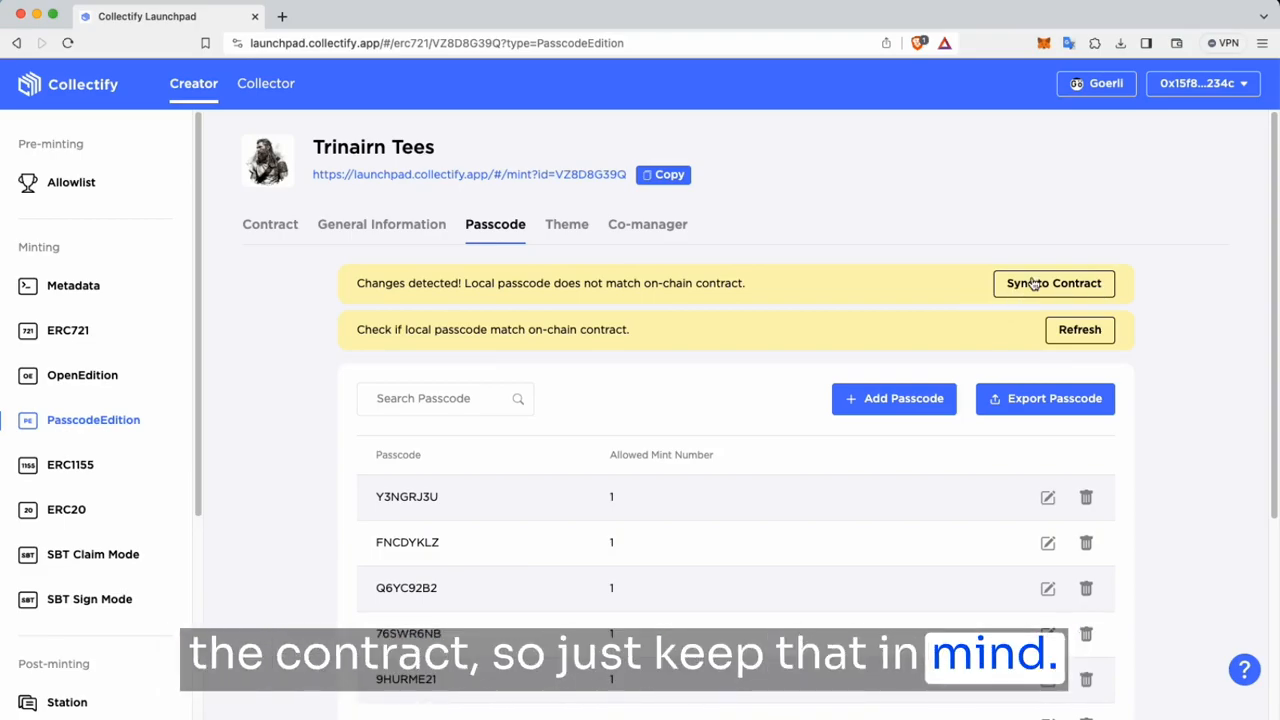
scroll(942, 364, down, 1)
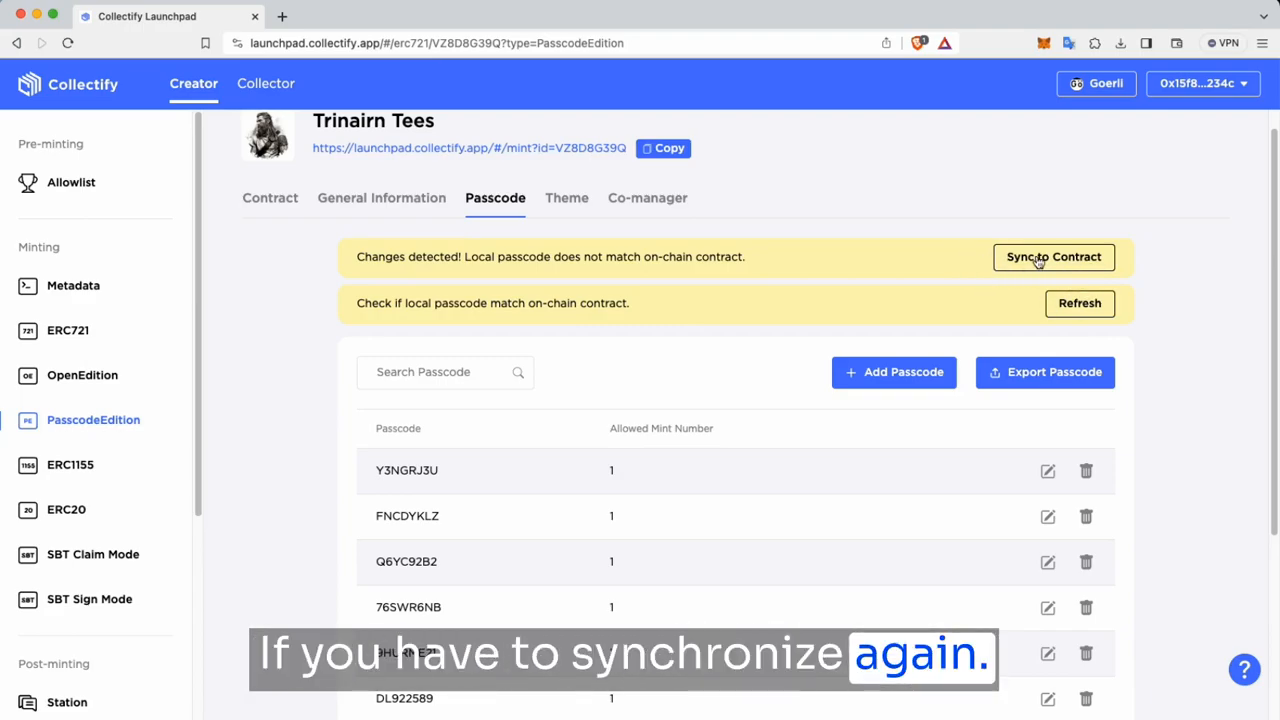
scroll(880, 262, down, 3)
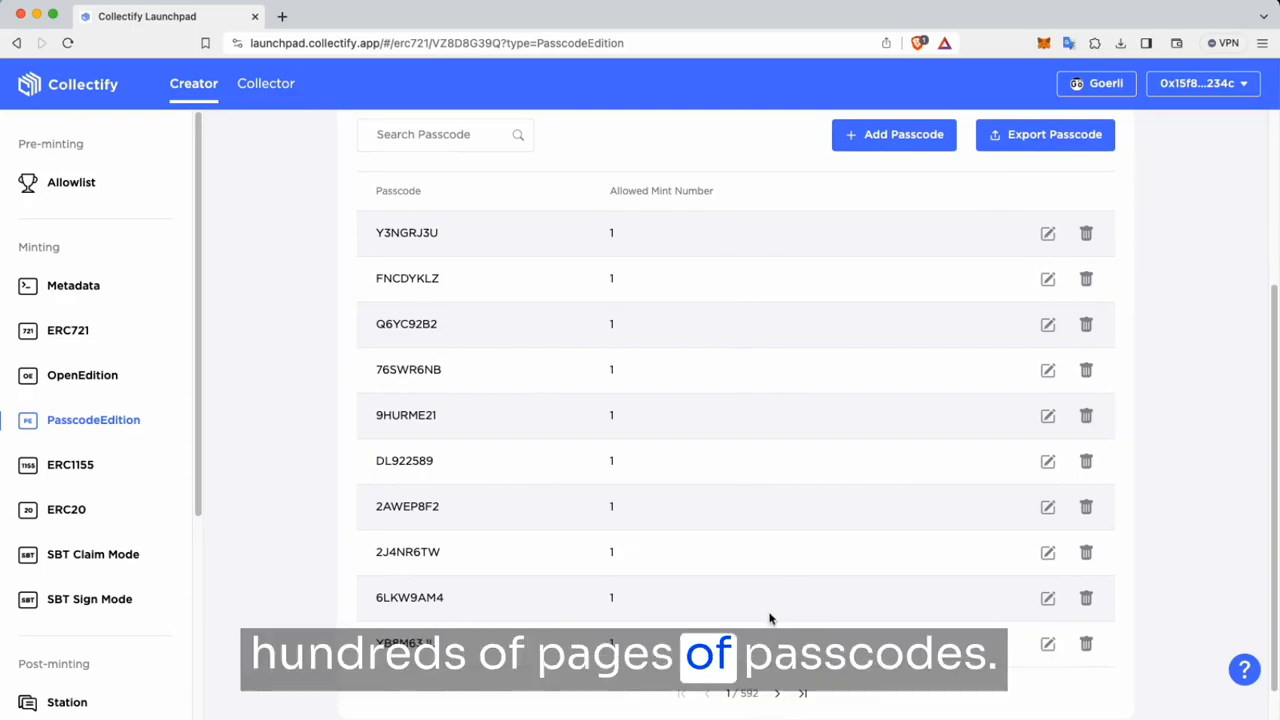
scroll(814, 394, up, 1)
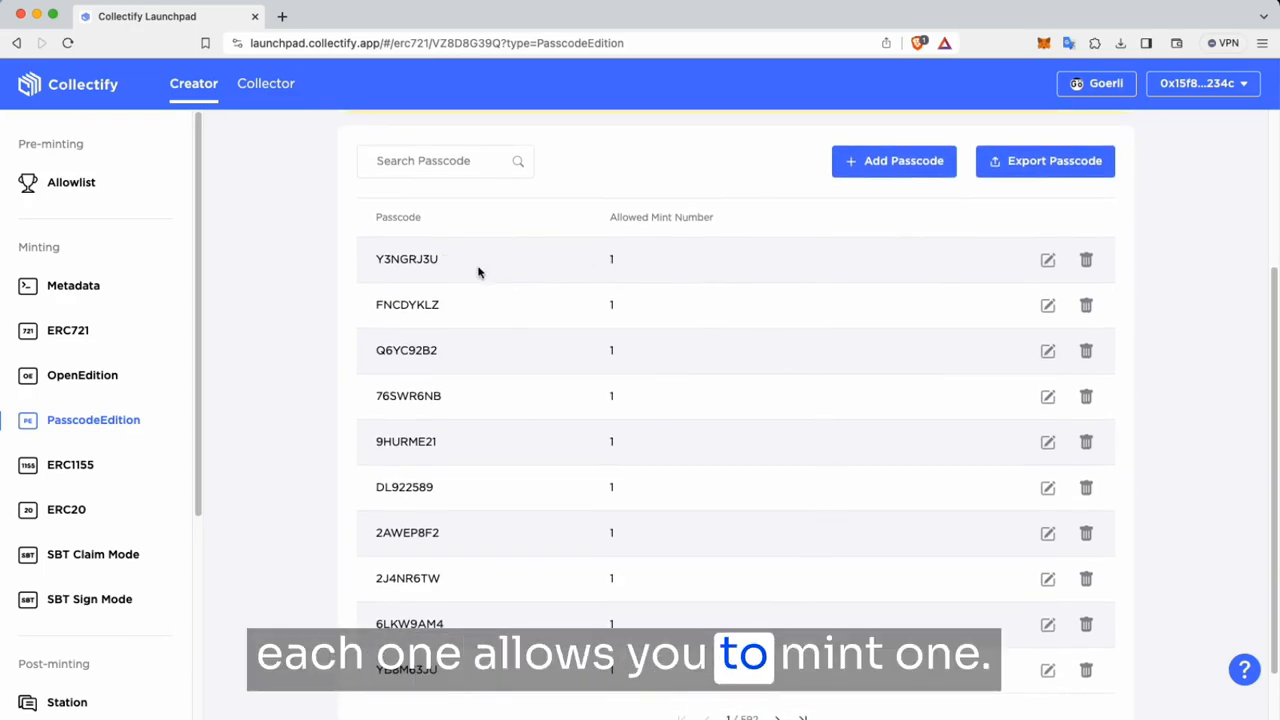
scroll(974, 455, up, 2)
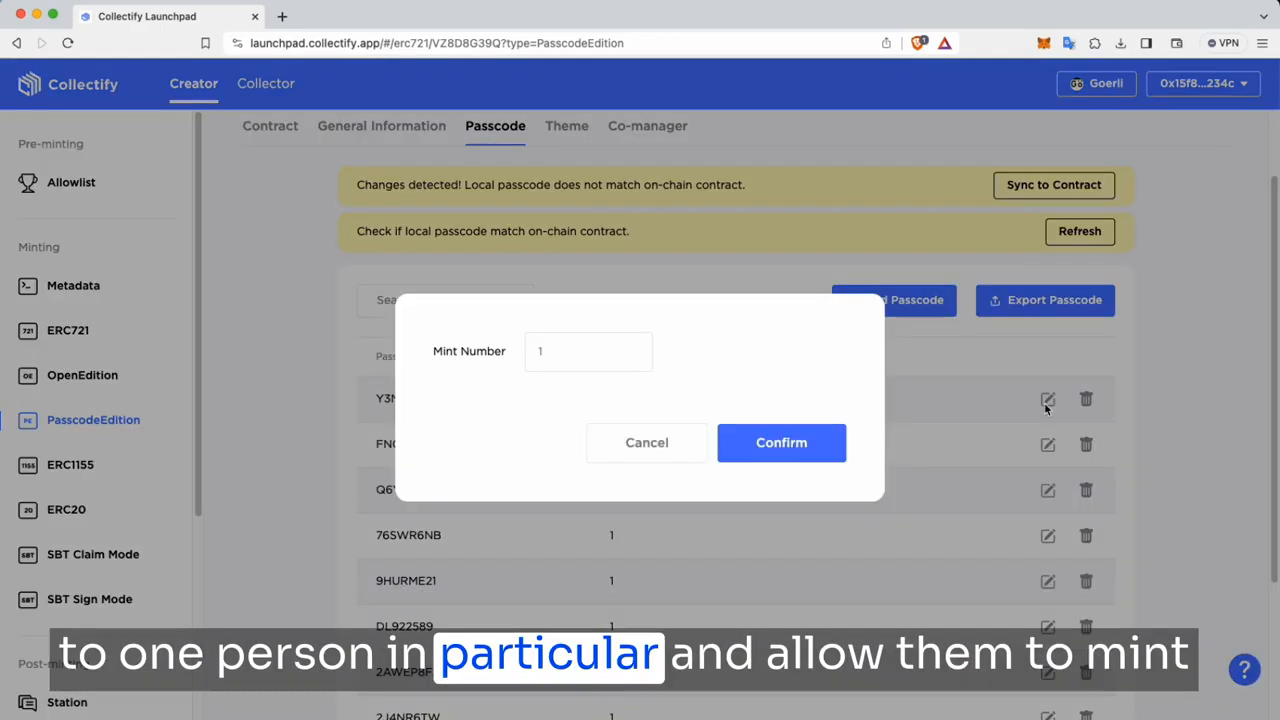
Step: Change the first passcode's mint number from 1 to 2 and confirm
click(574, 355)
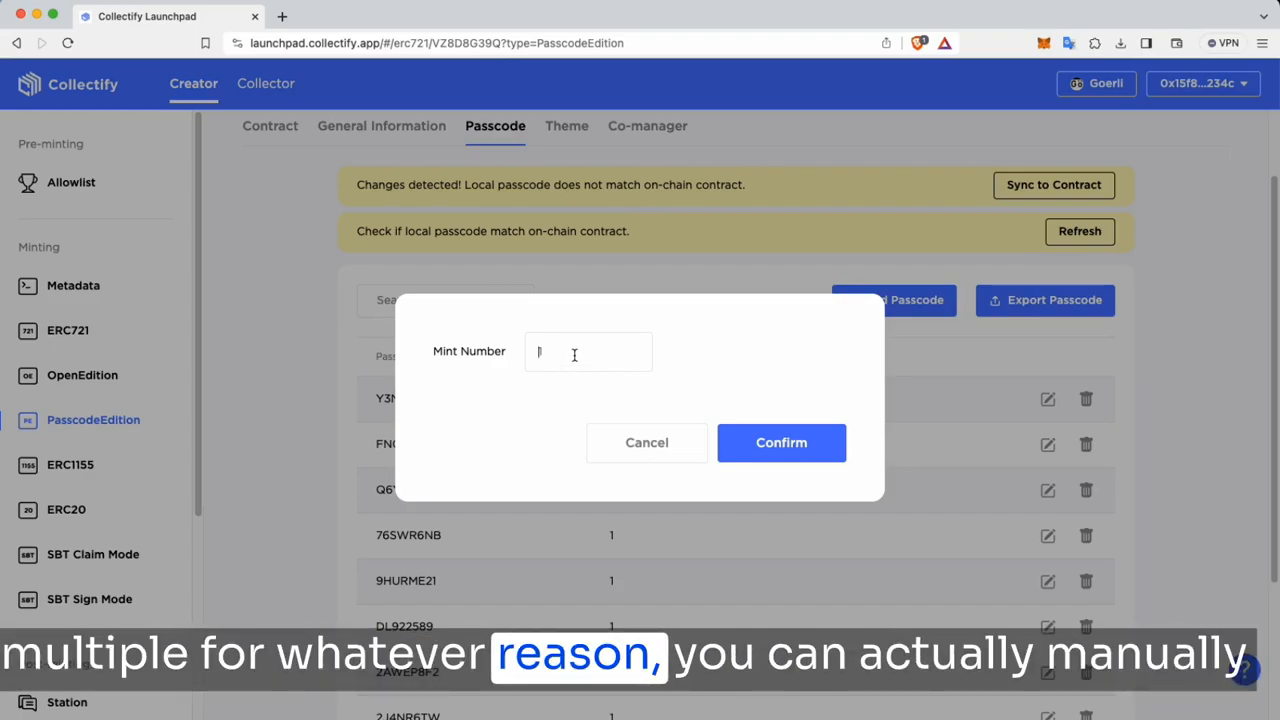
key(BackSpace)
text(2)
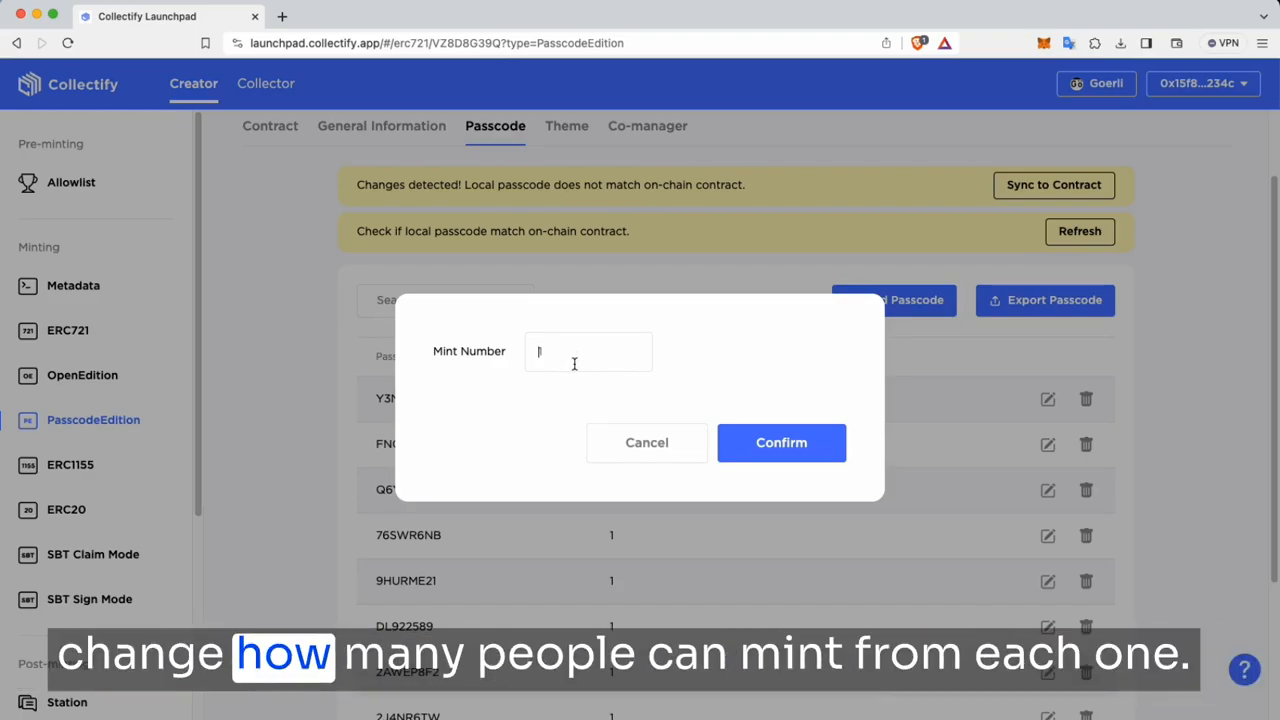
click(756, 446)
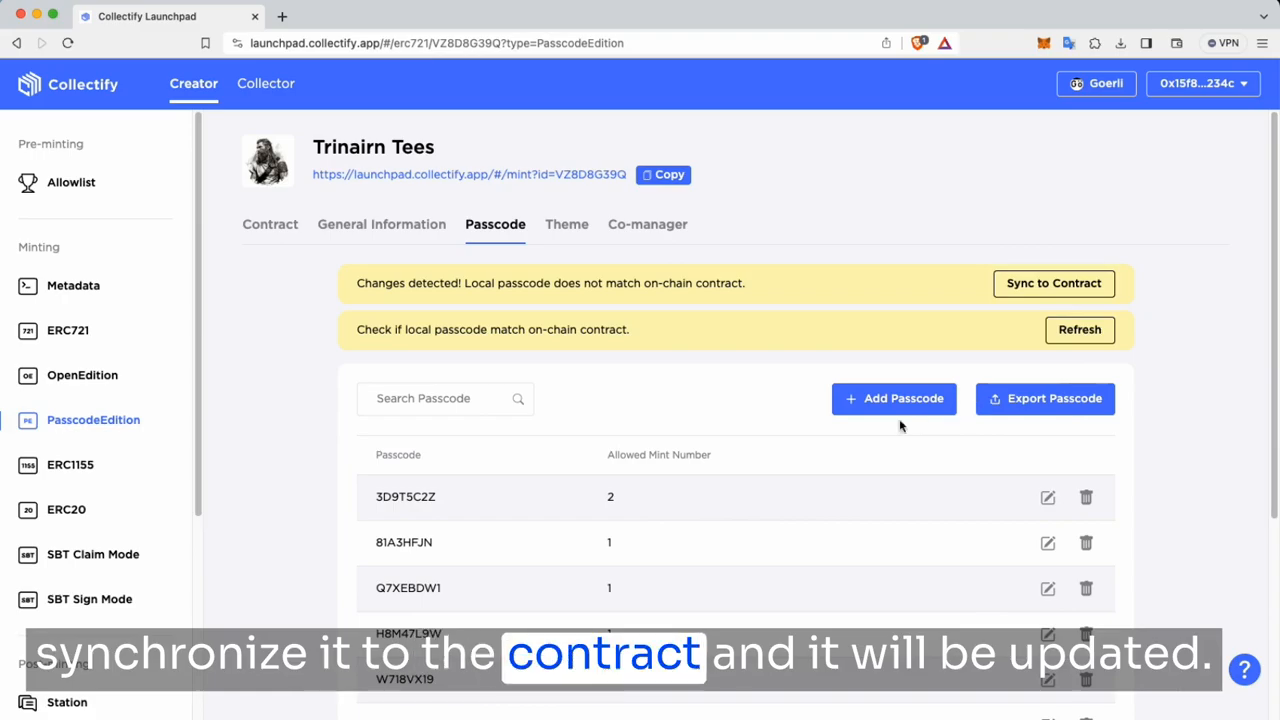
Step: Copy the first passcode to the clipboard
drag(452, 496, 373, 501)
right_click(386, 494)
click(468, 535)
click(700, 498)
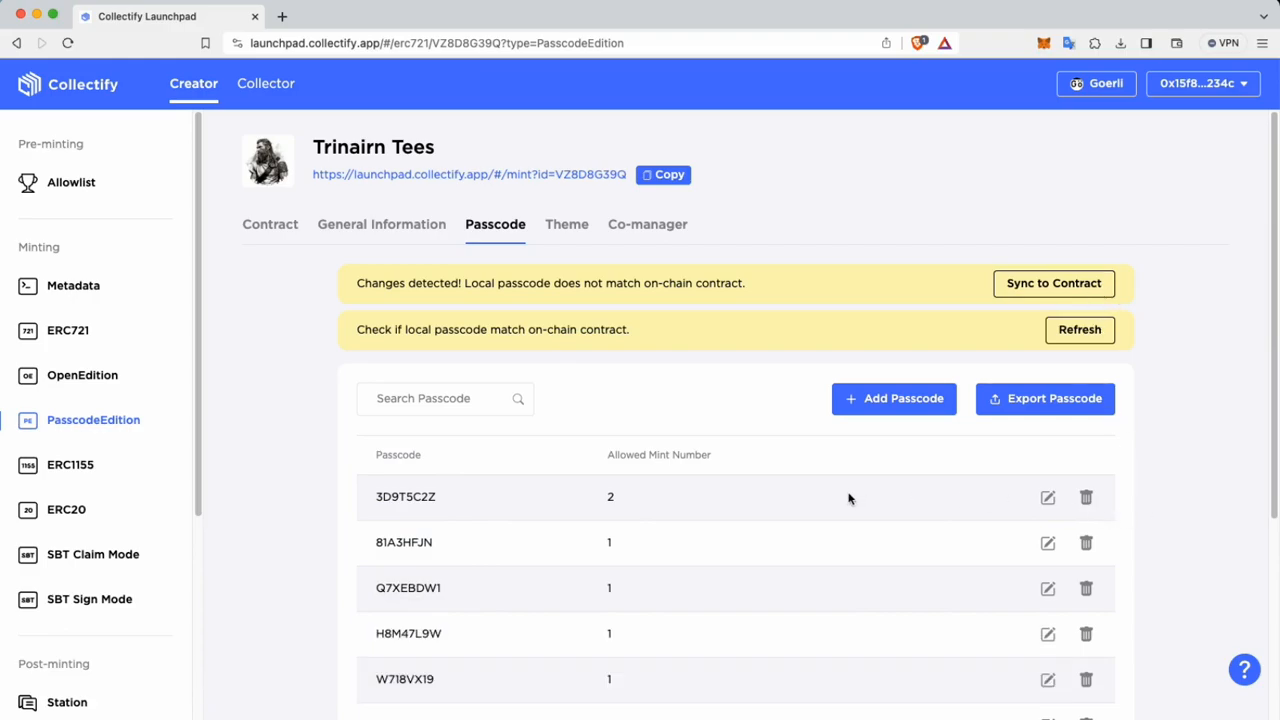
scroll(863, 500, down, 1)
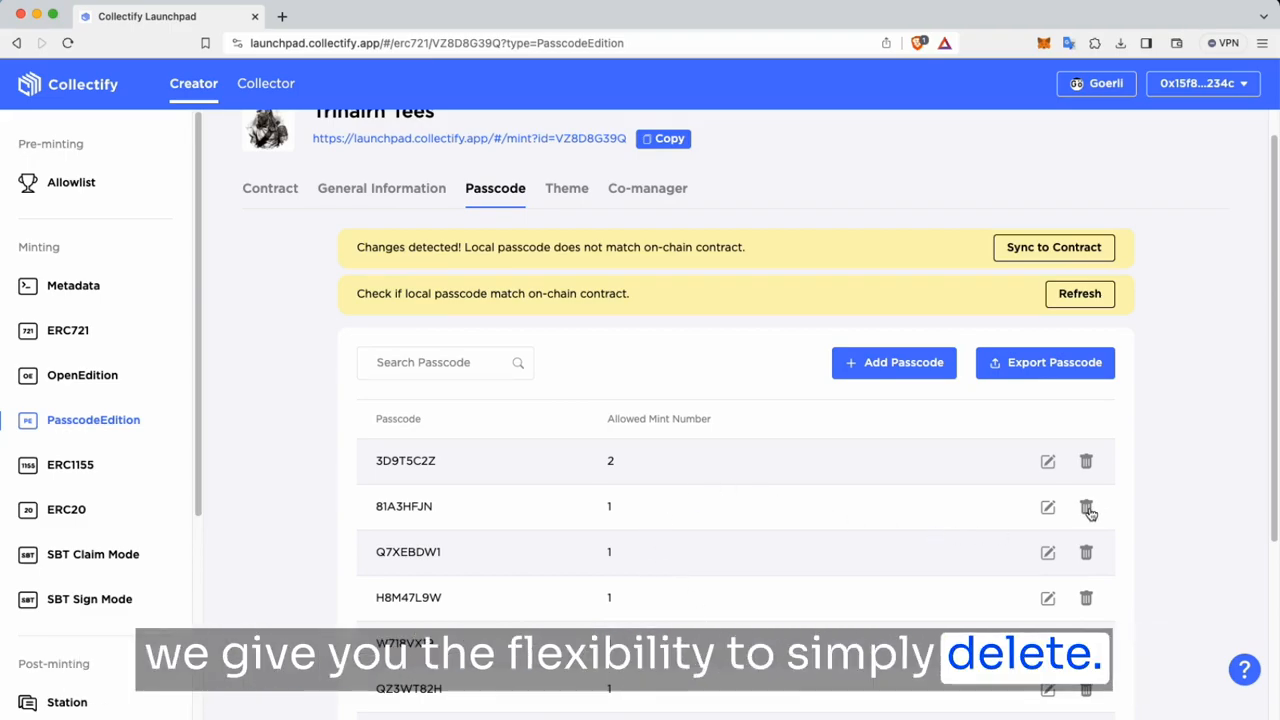
Step: Delete the top passcode, the one allowing 2 mints
click(1086, 461)
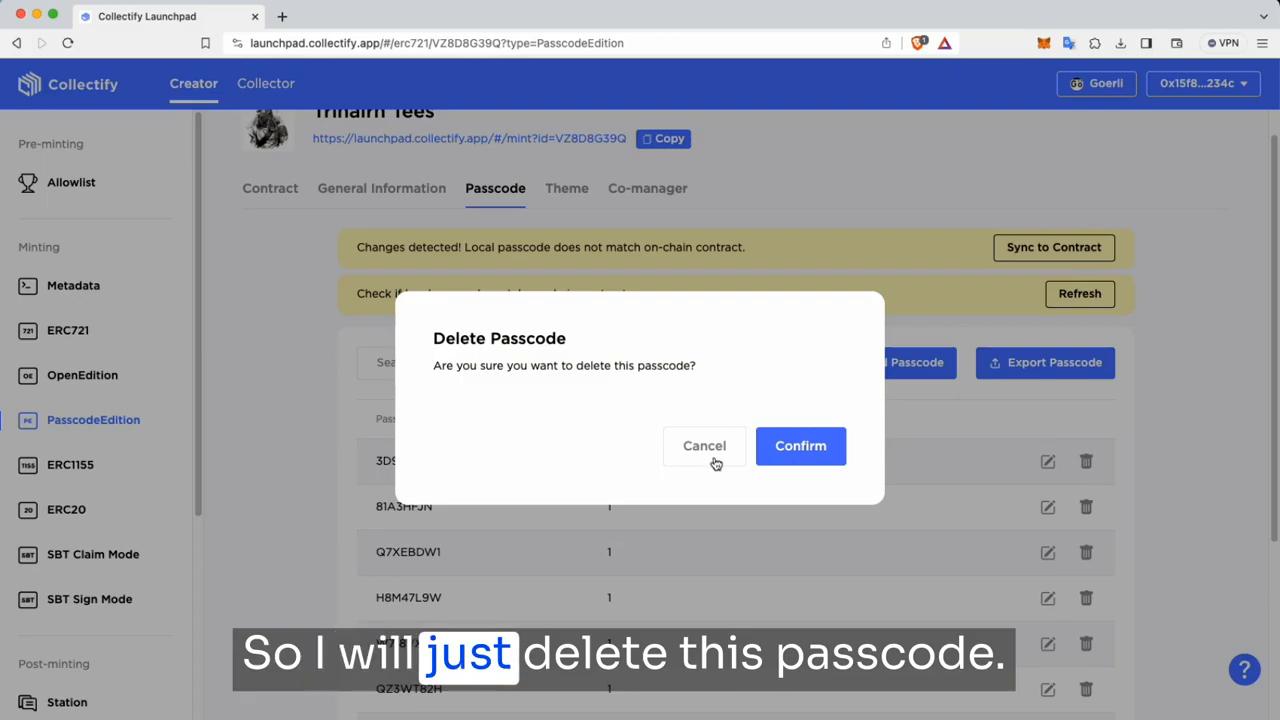
click(834, 458)
scroll(817, 529, up, 1)
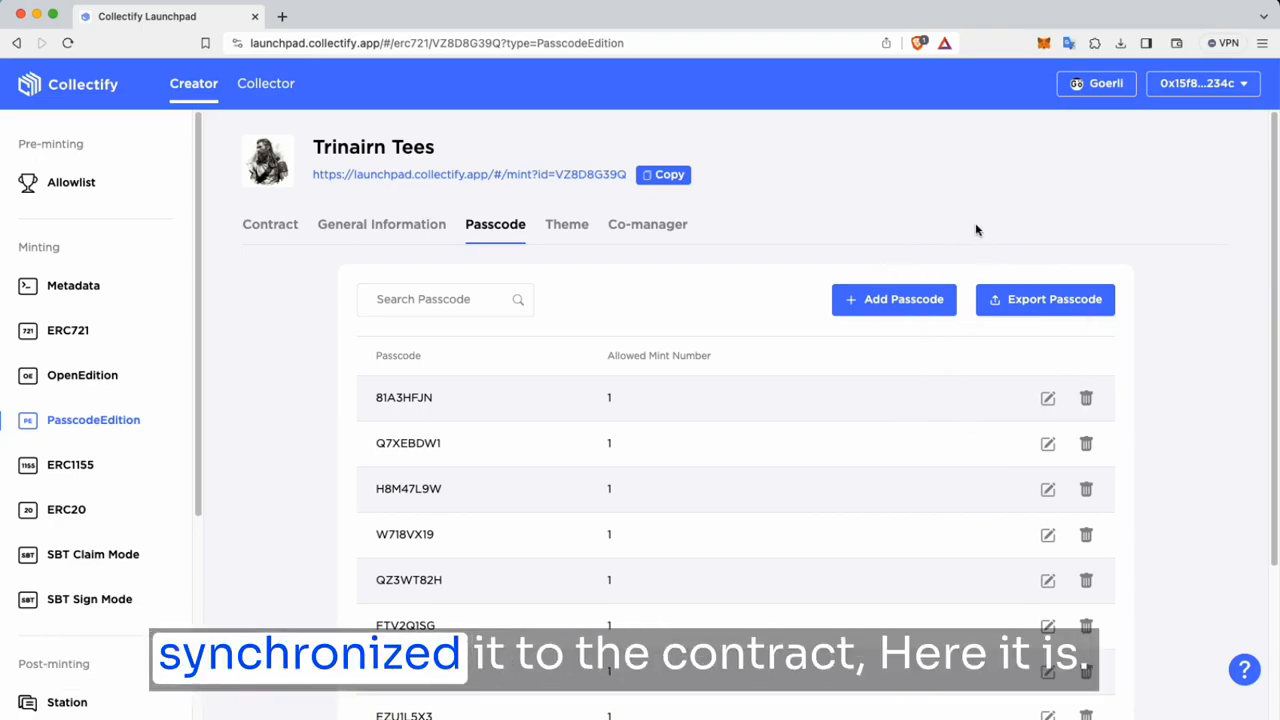
Step: Sync the remaining passcodes to the contract and approve the wallet transaction
click(1054, 284)
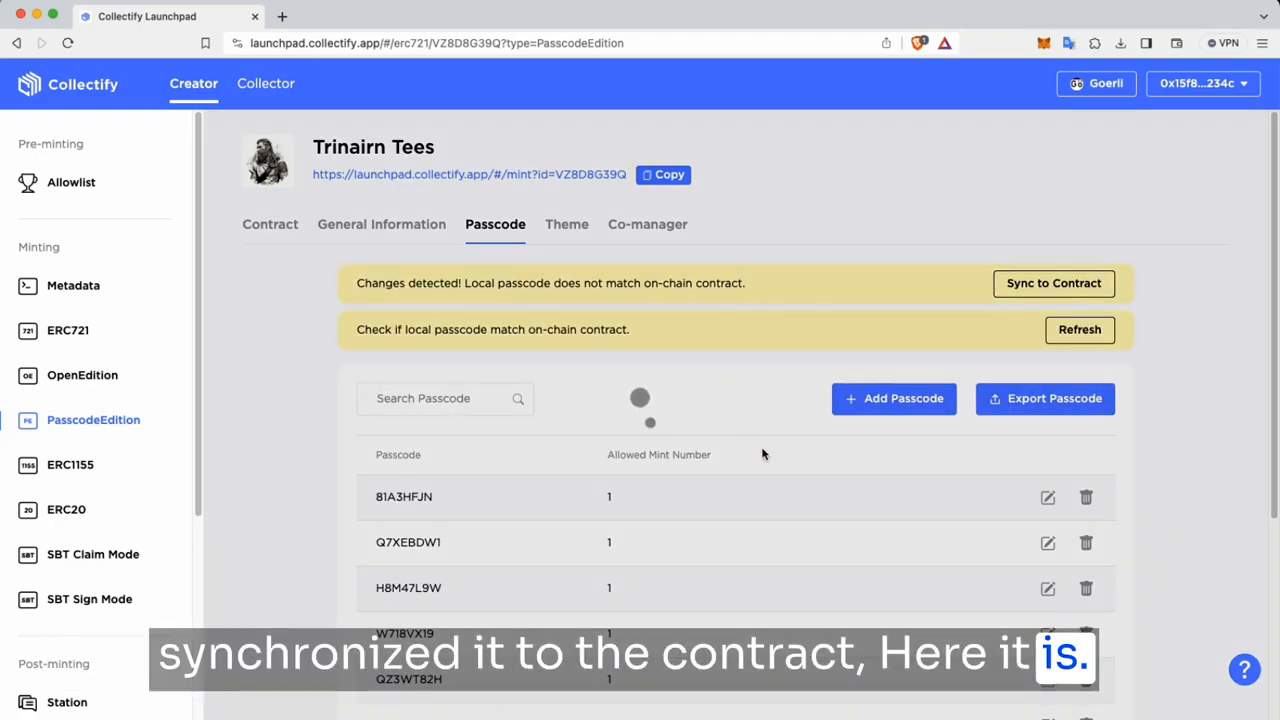
click(1196, 463)
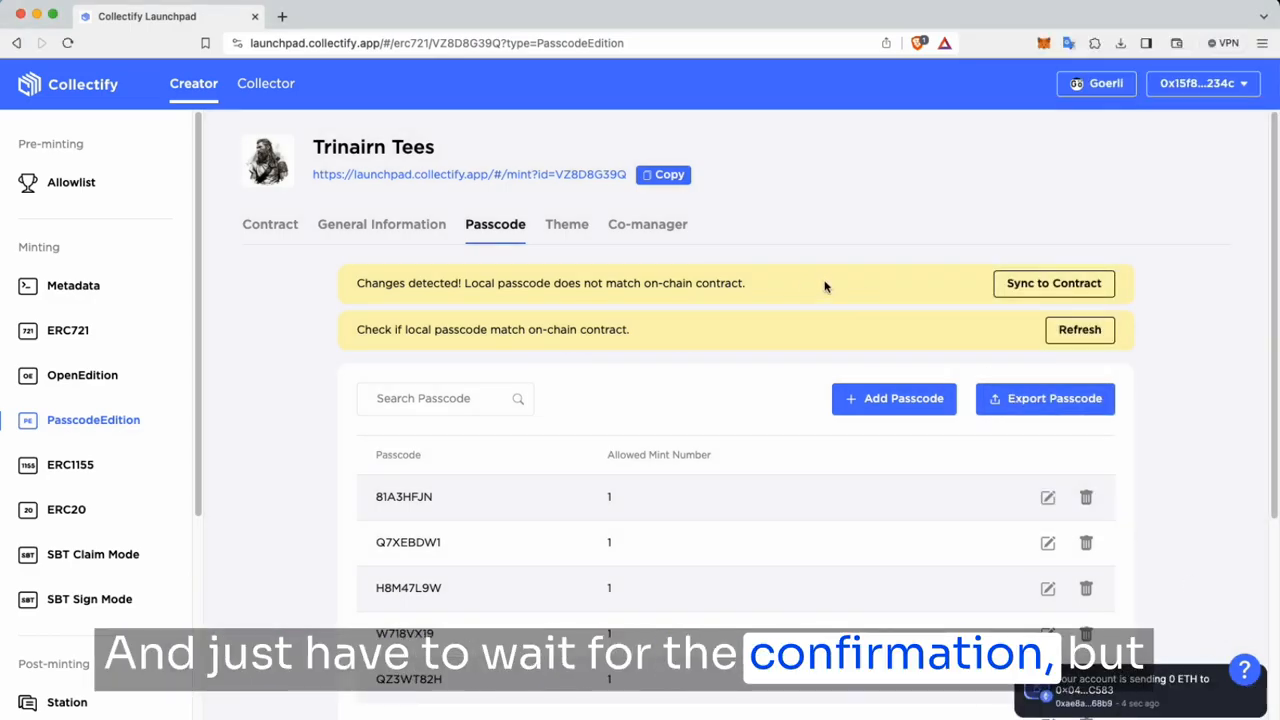
scroll(746, 497, down, 5)
scroll(770, 517, up, 5)
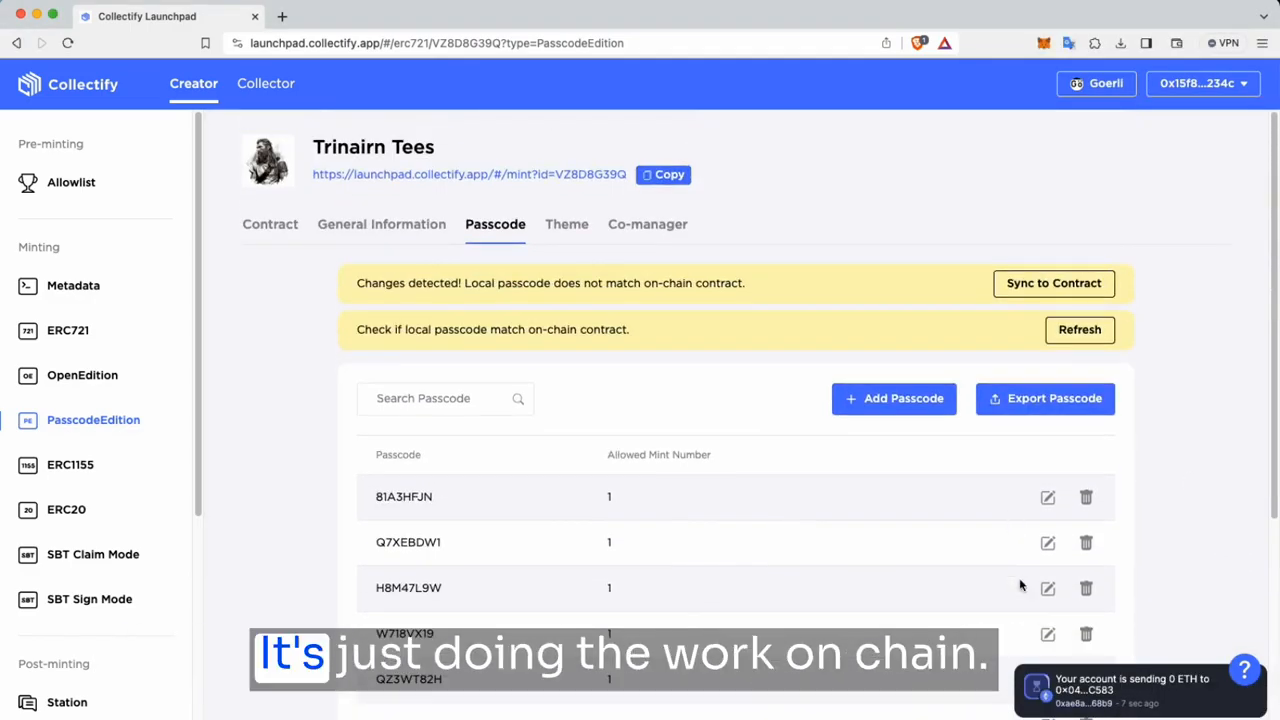
Step: Save a dark grey theme colour with NotoSans font for the mint page, then return to passcodes
click(552, 224)
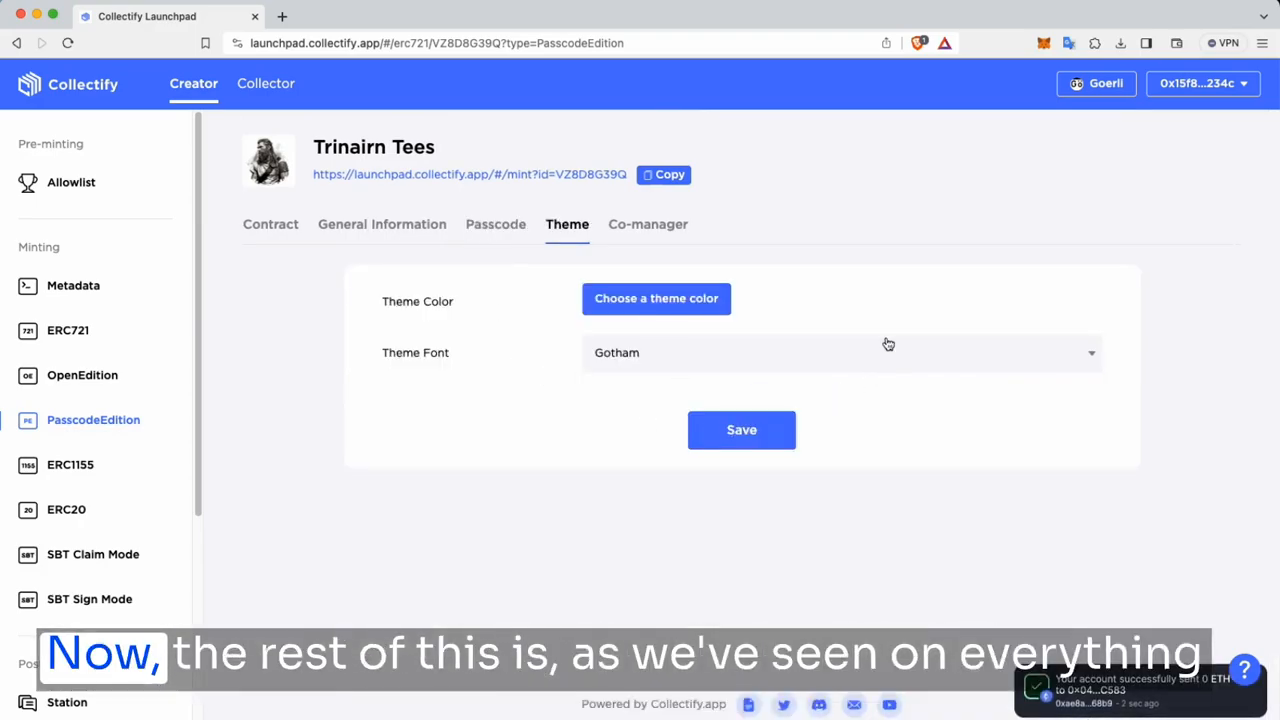
click(711, 310)
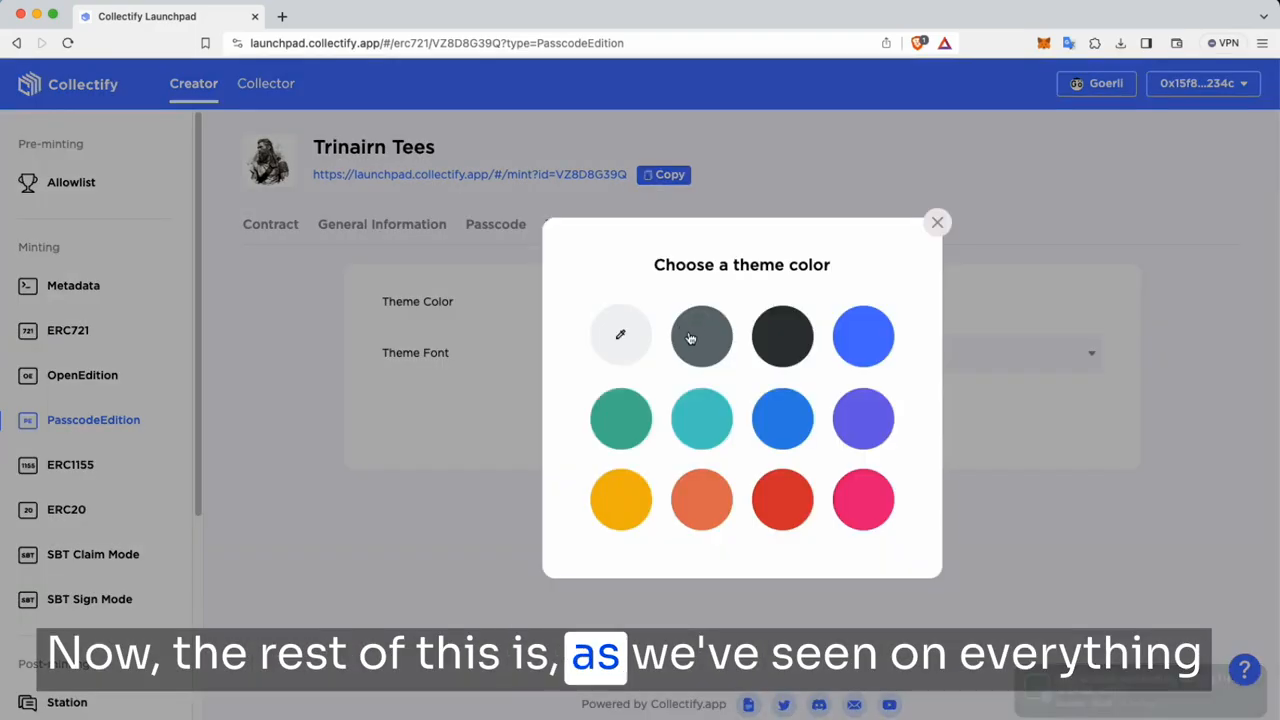
click(686, 330)
click(775, 356)
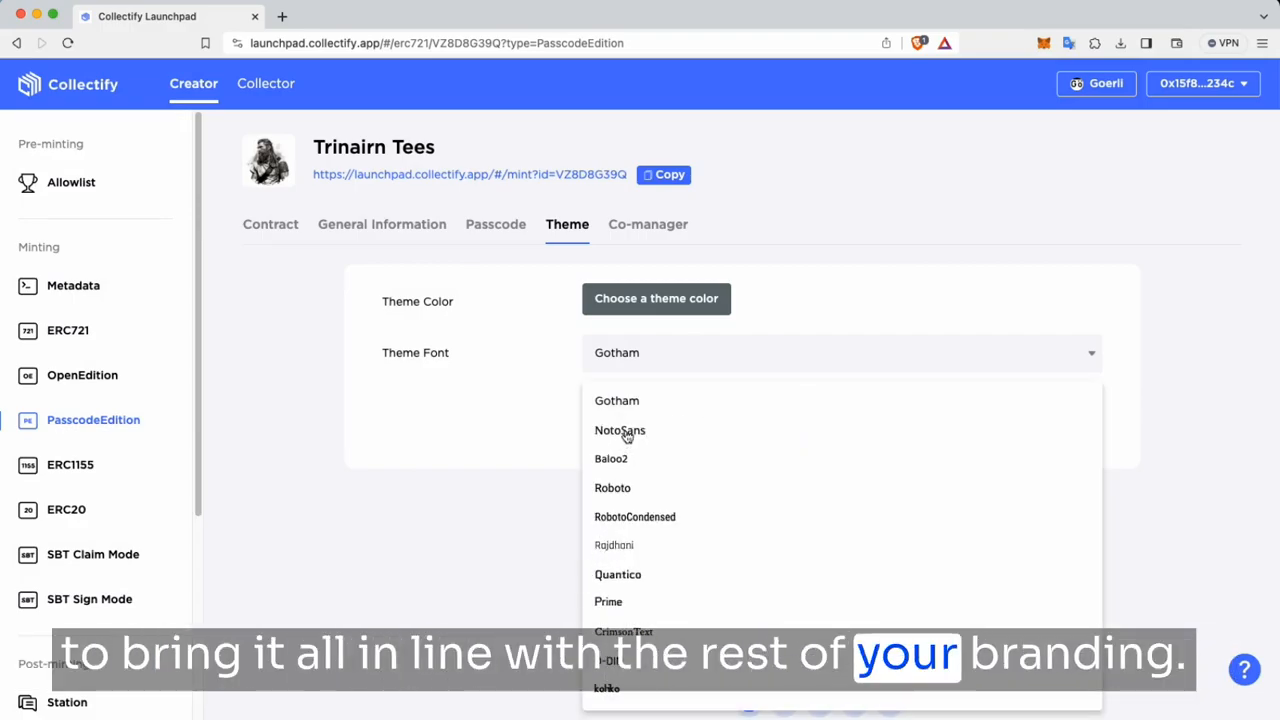
click(626, 436)
click(765, 432)
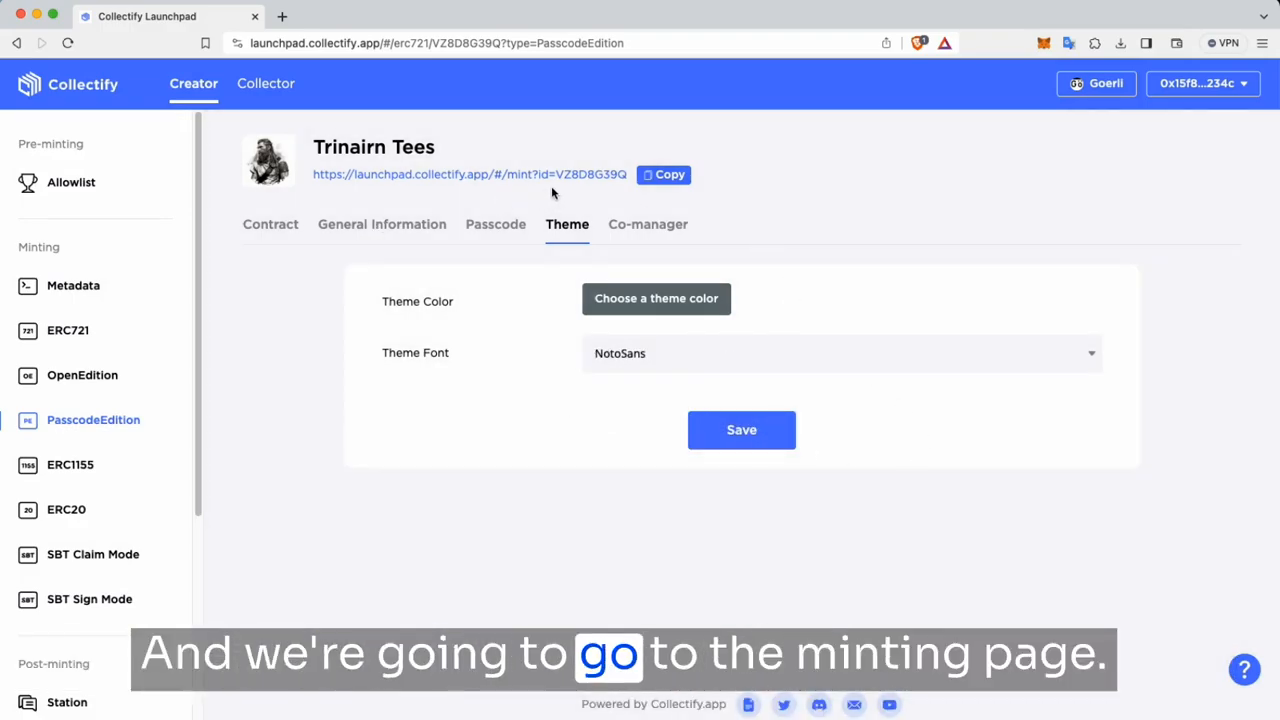
click(495, 224)
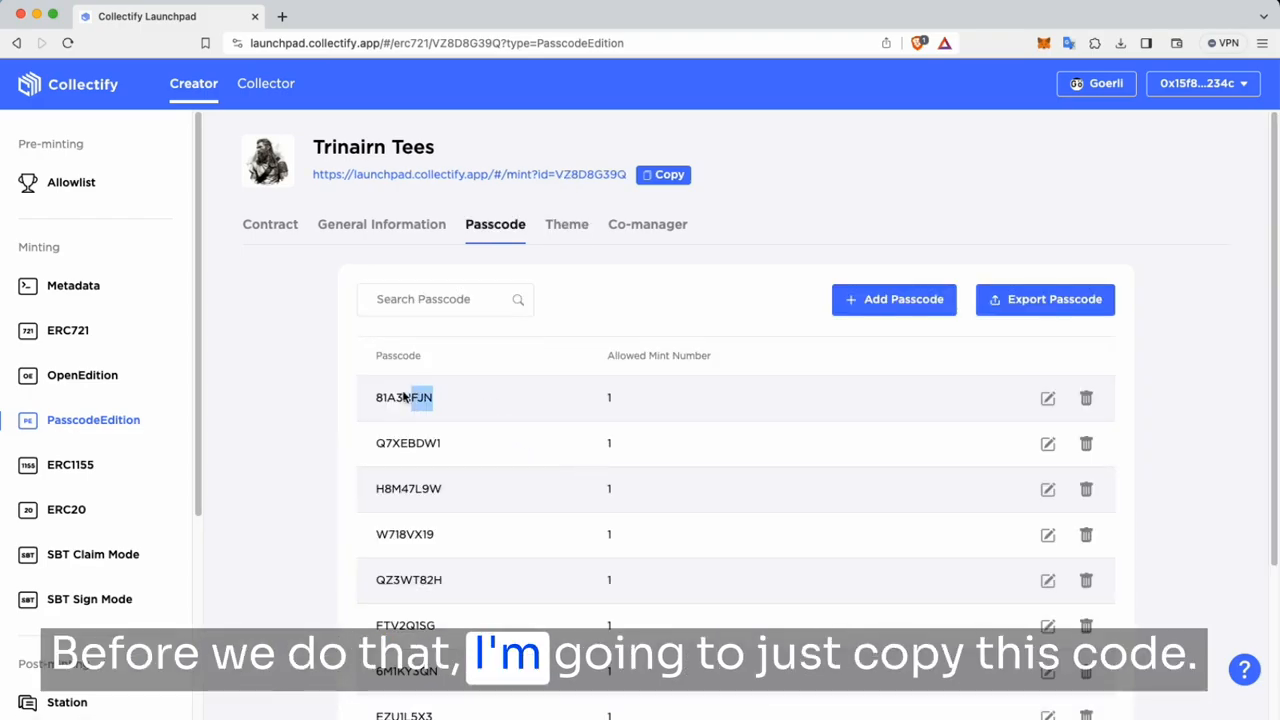
Step: On the public mint page, mint 1 Trinairn Tees token using the pasted passcode
click(560, 175)
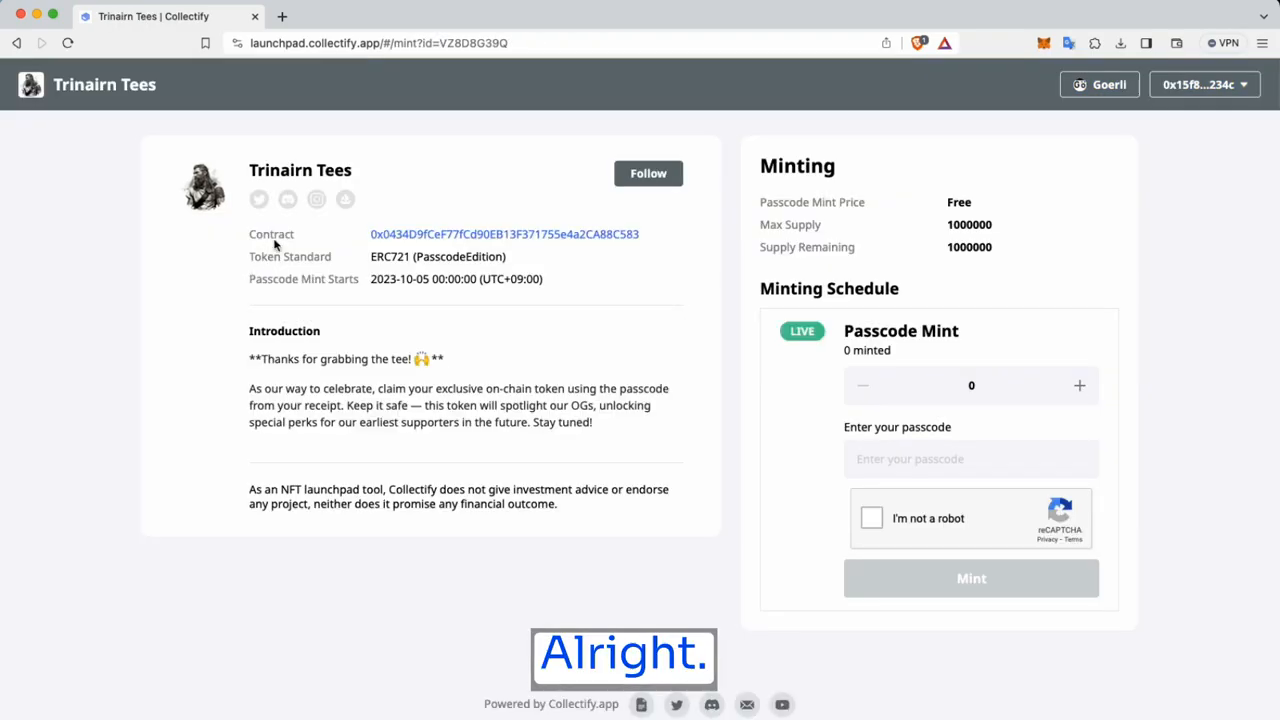
click(1079, 385)
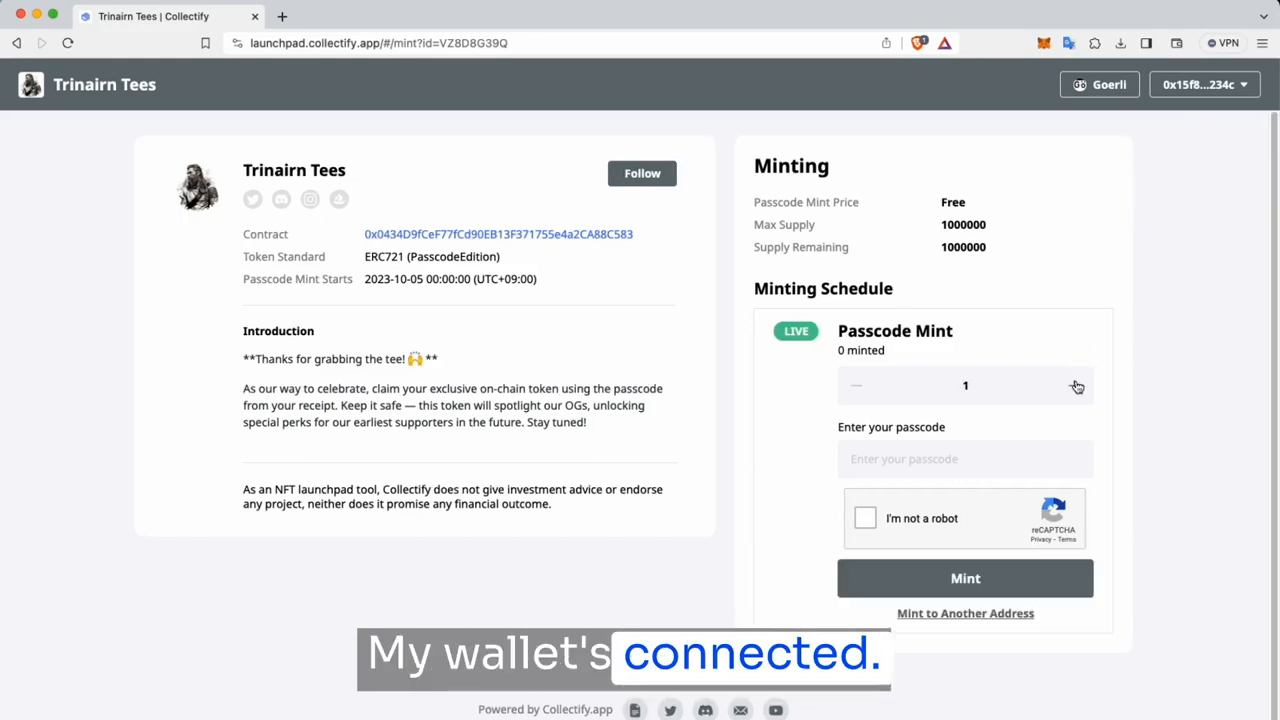
click(972, 466)
key(super+v)
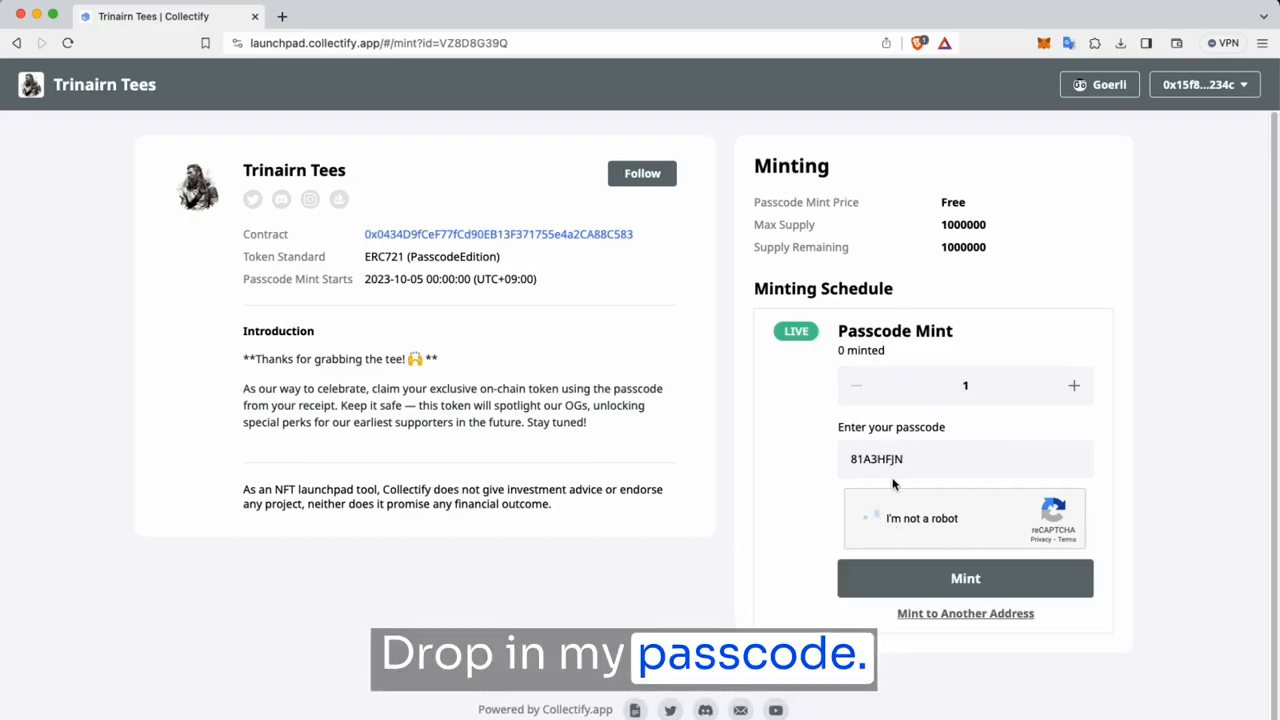
click(965, 578)
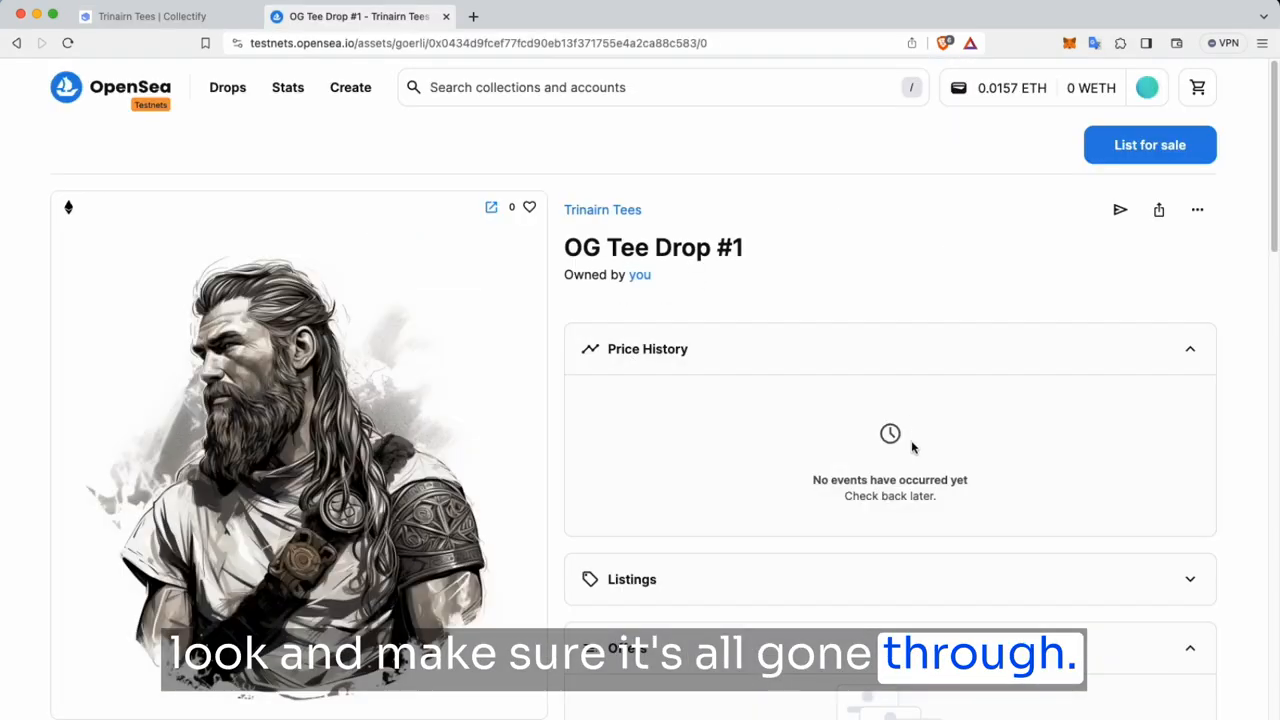
scroll(930, 470, down, 1)
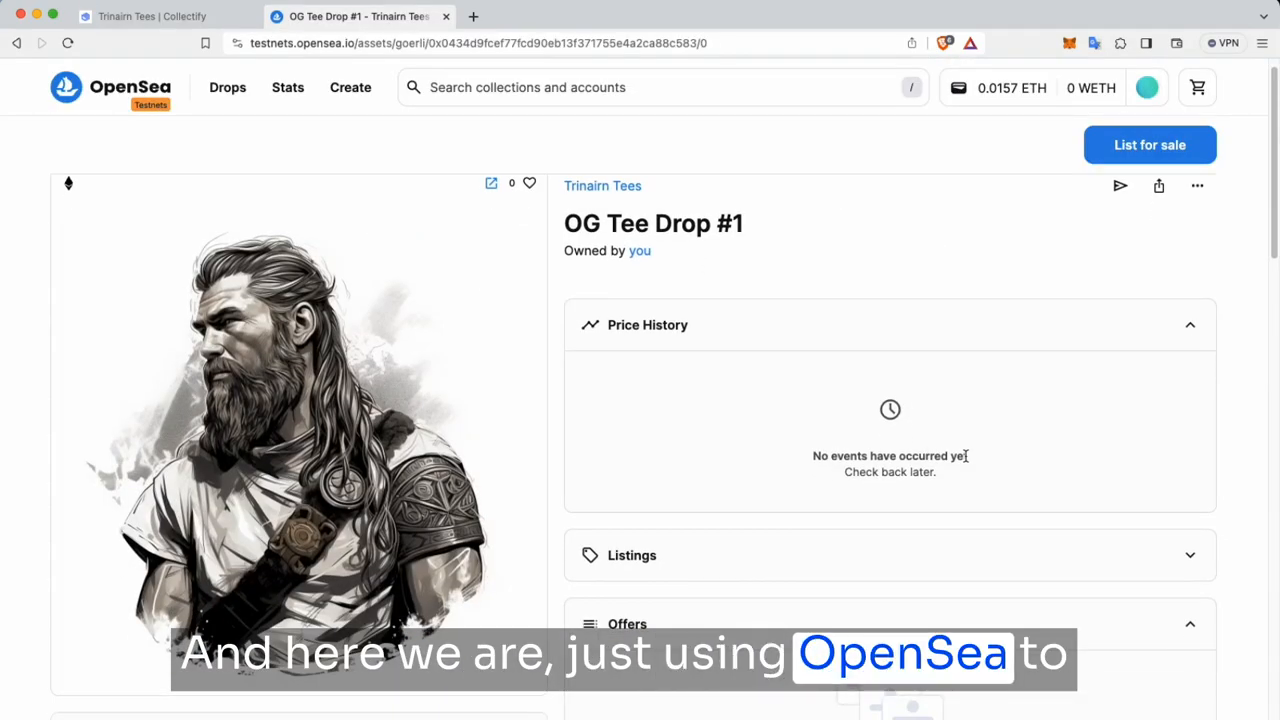
scroll(865, 532, down, 5)
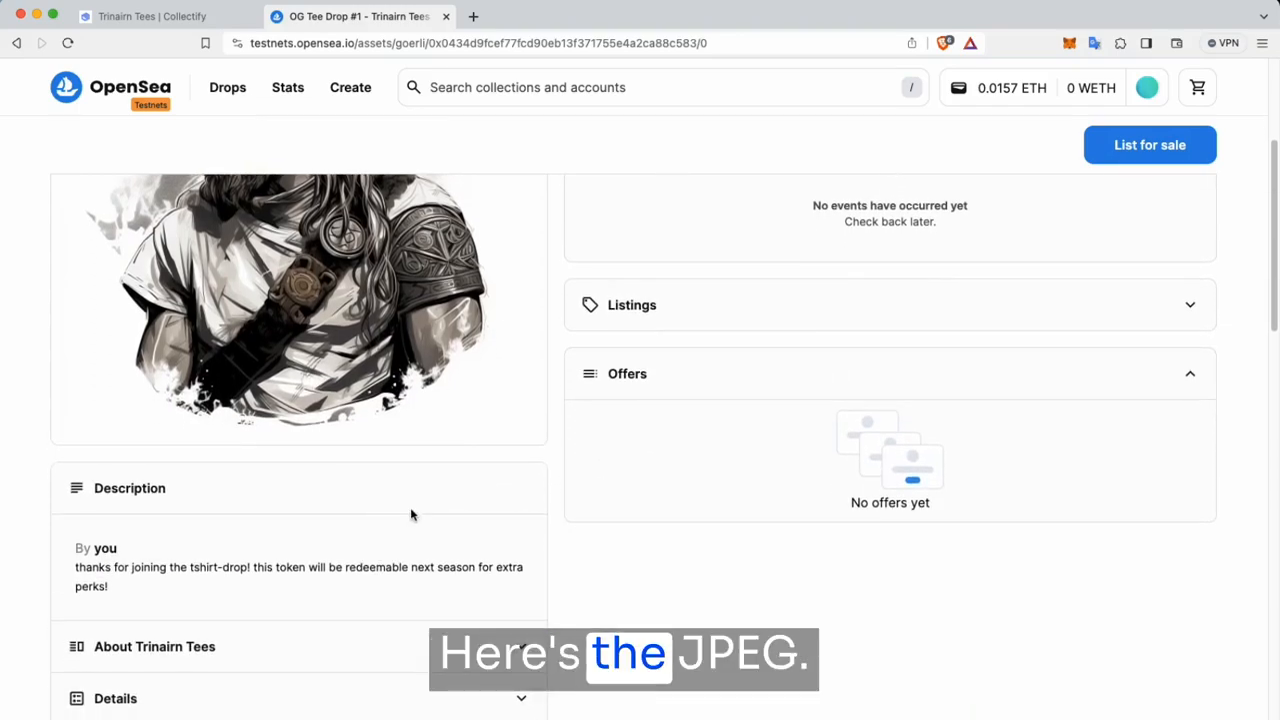
scroll(570, 480, up, 5)
scroll(460, 414, down, 8)
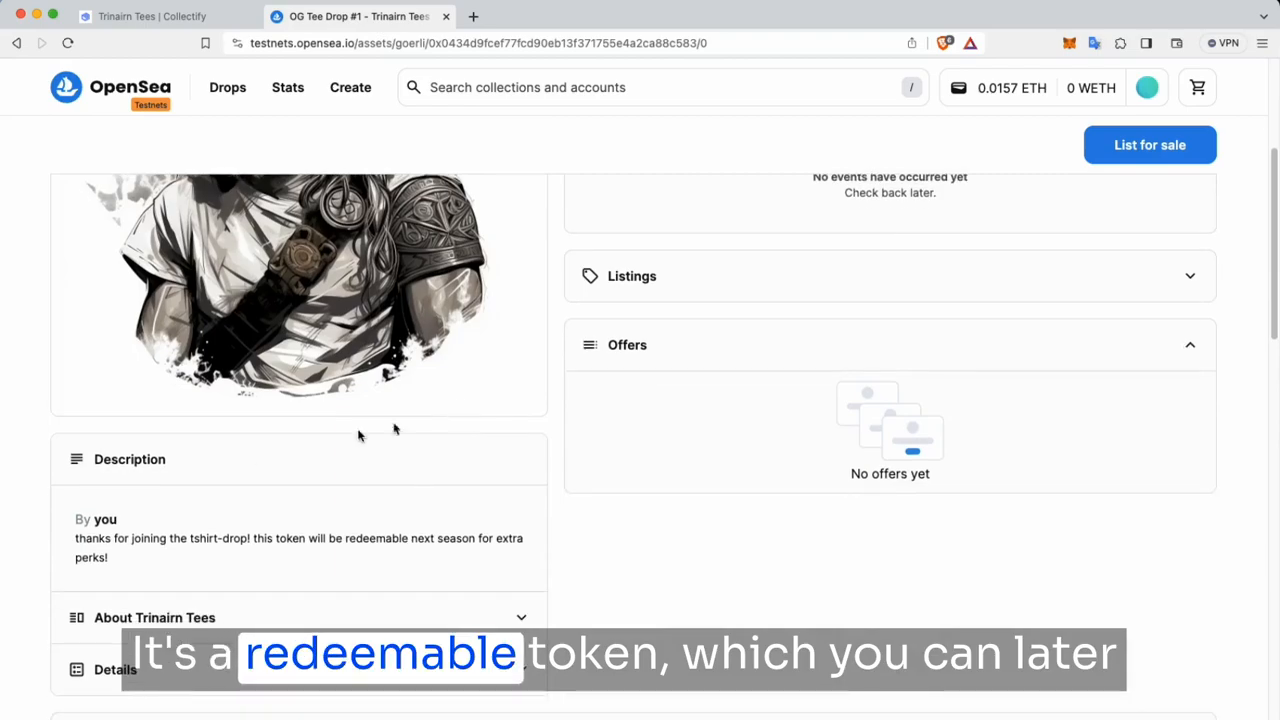
drag(76, 398, 143, 429)
click(317, 442)
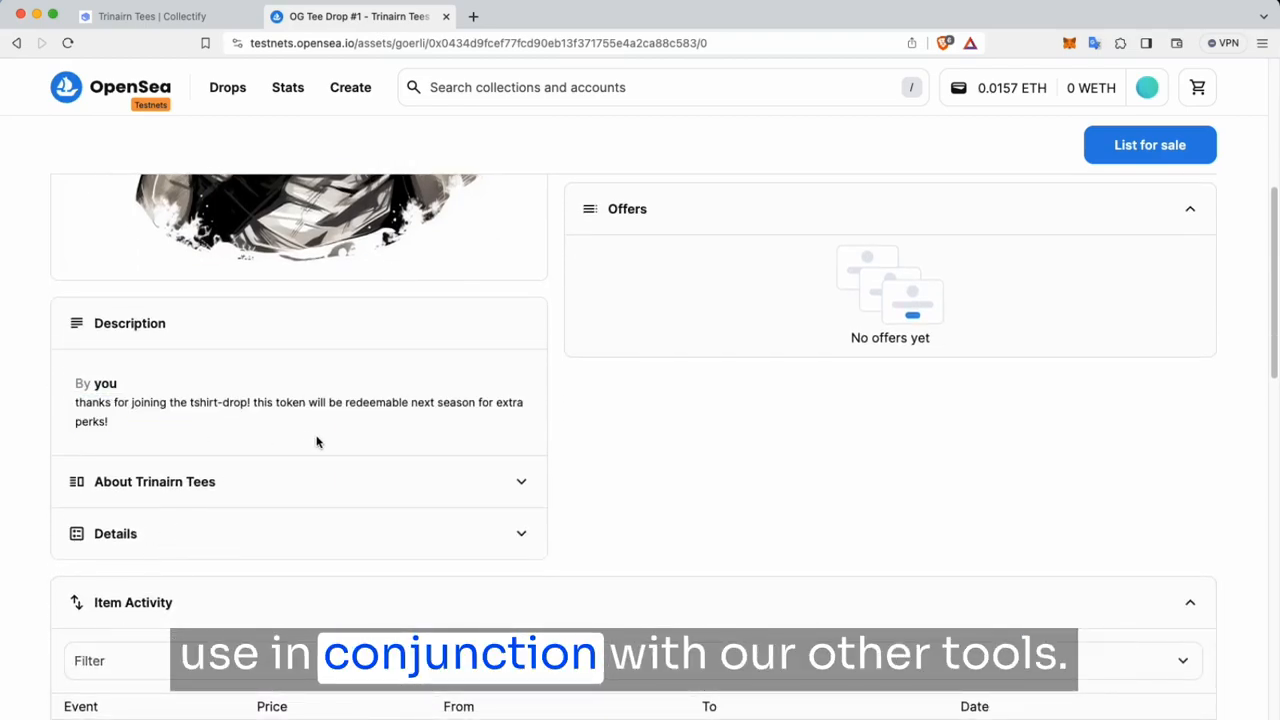
Step: Go to Launchpad > Holder and start adding a new holder collection
click(155, 22)
click(97, 88)
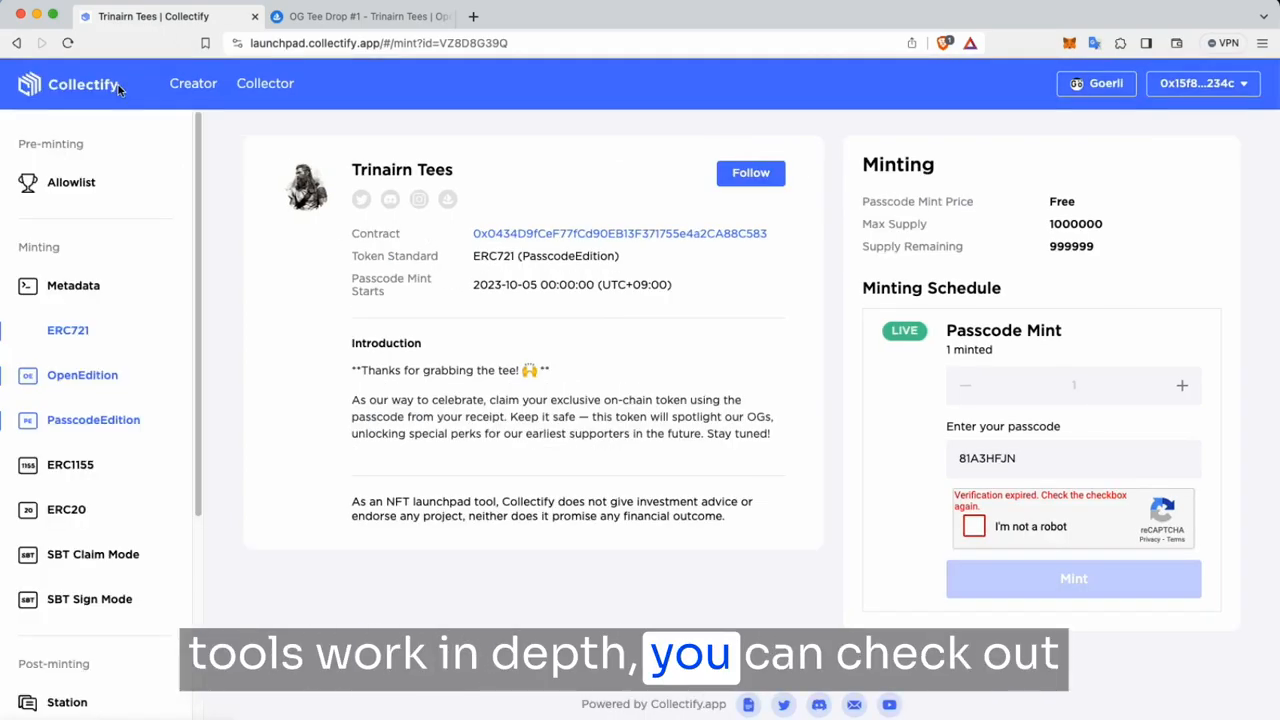
click(97, 88)
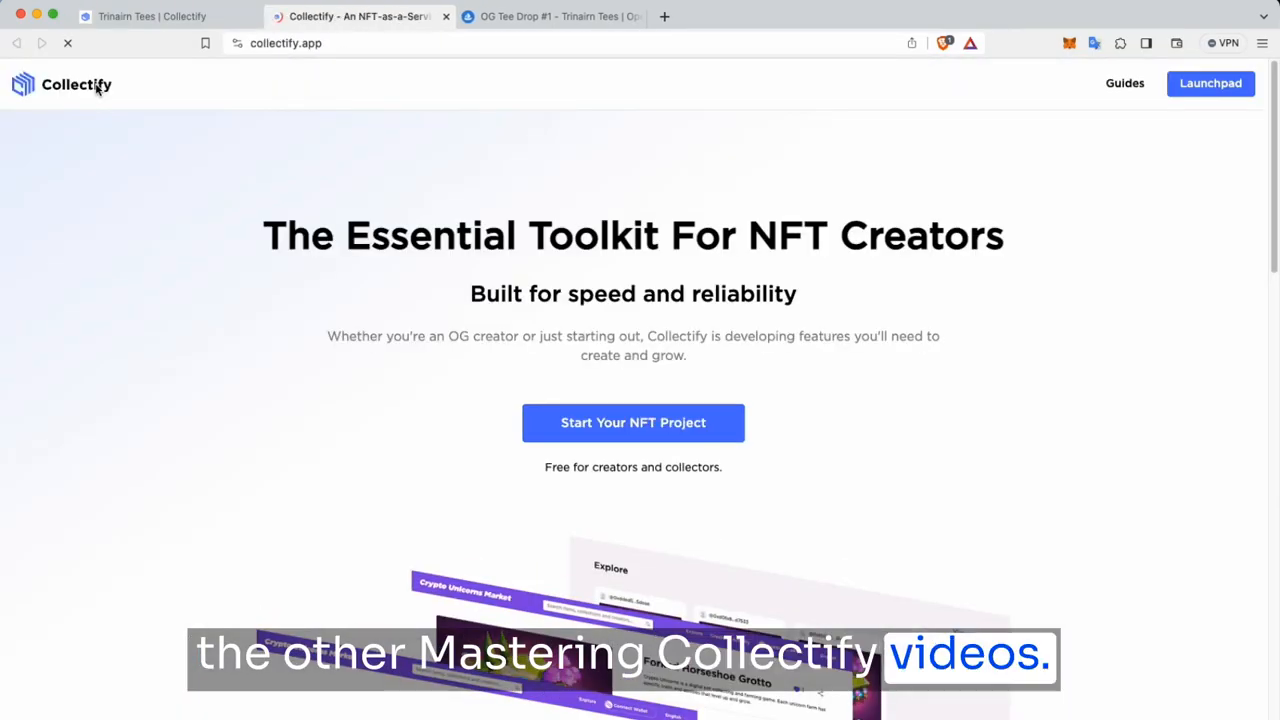
click(720, 440)
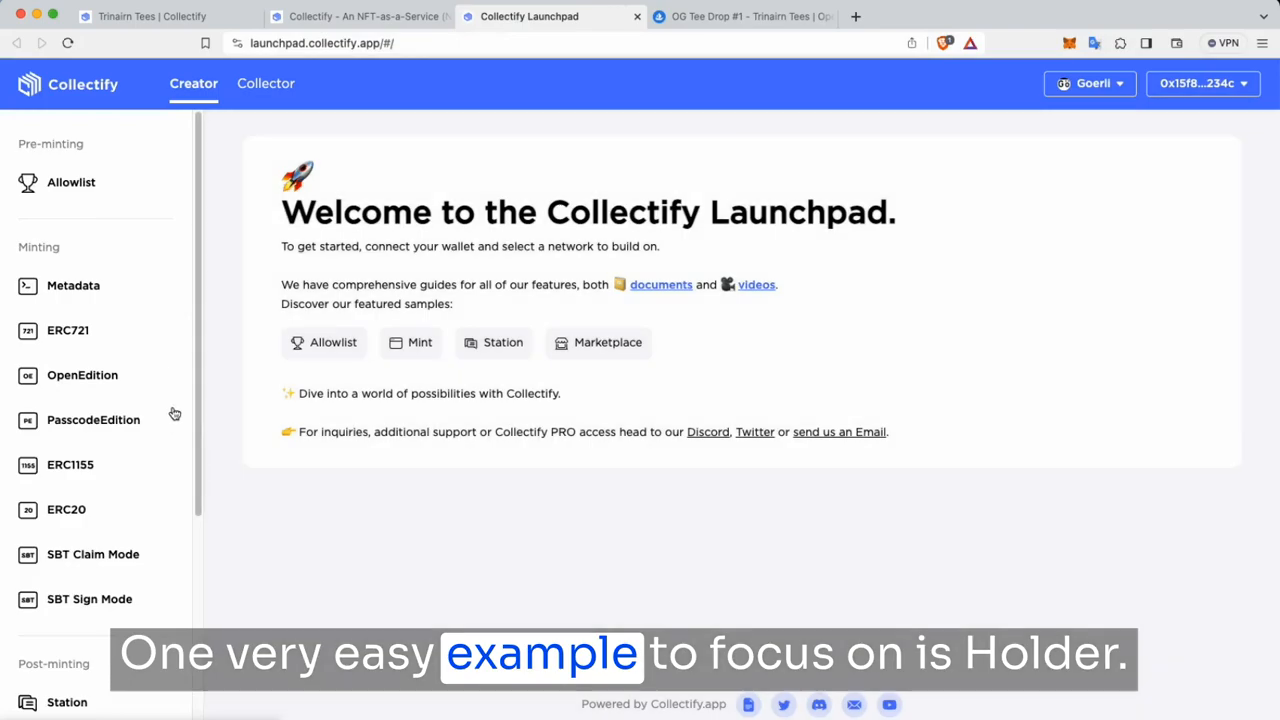
scroll(130, 576, down, 5)
click(63, 545)
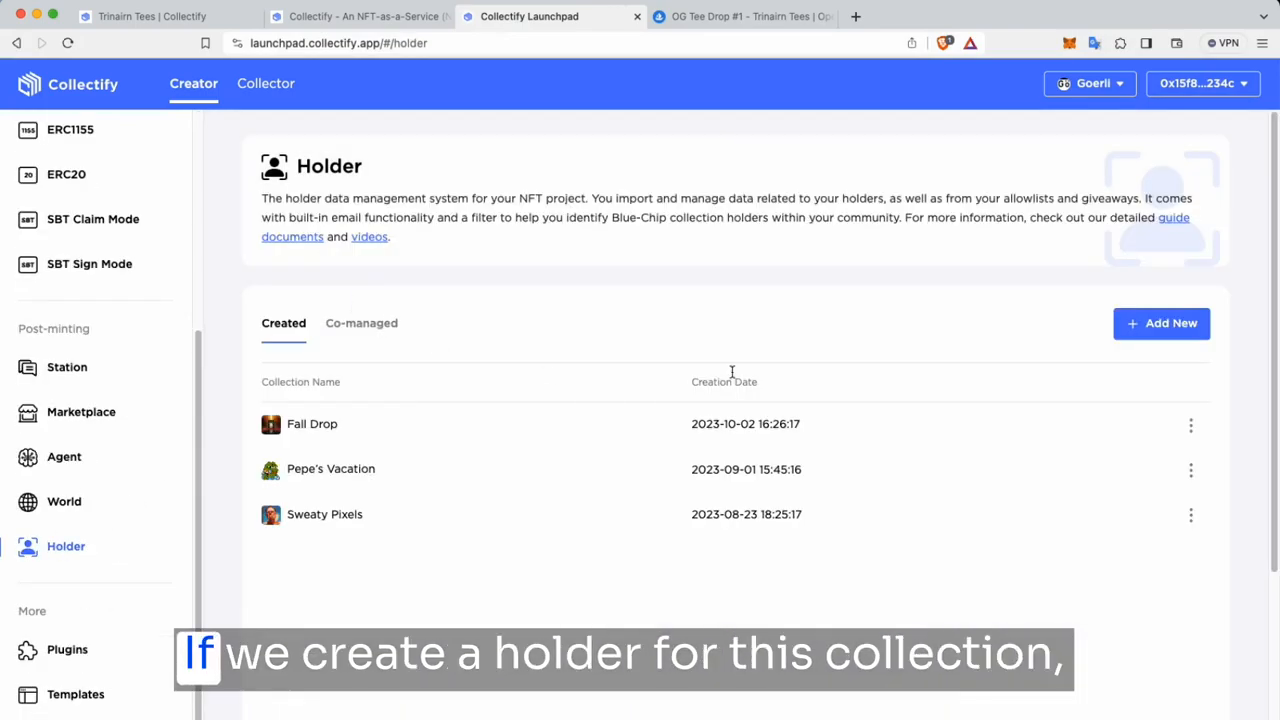
click(1175, 323)
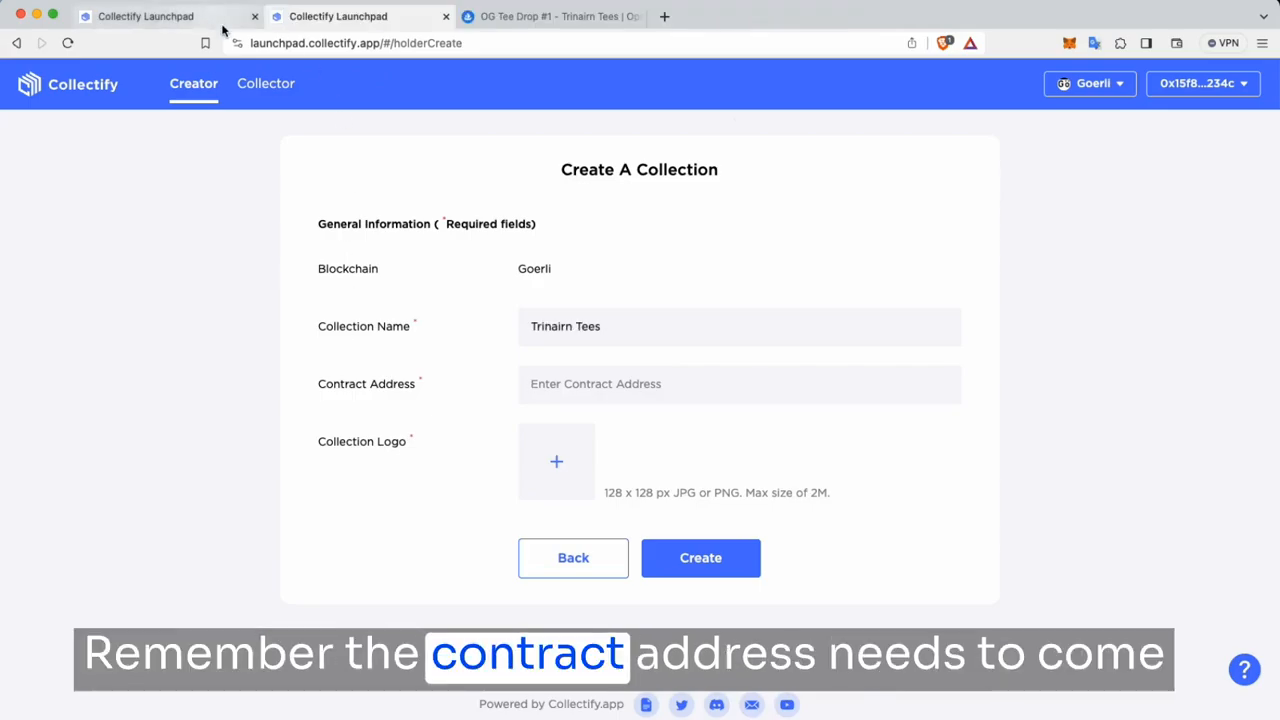
Step: Copy the PasscodeEdition contract address from the contract details tab
click(187, 20)
drag(826, 341, 707, 343)
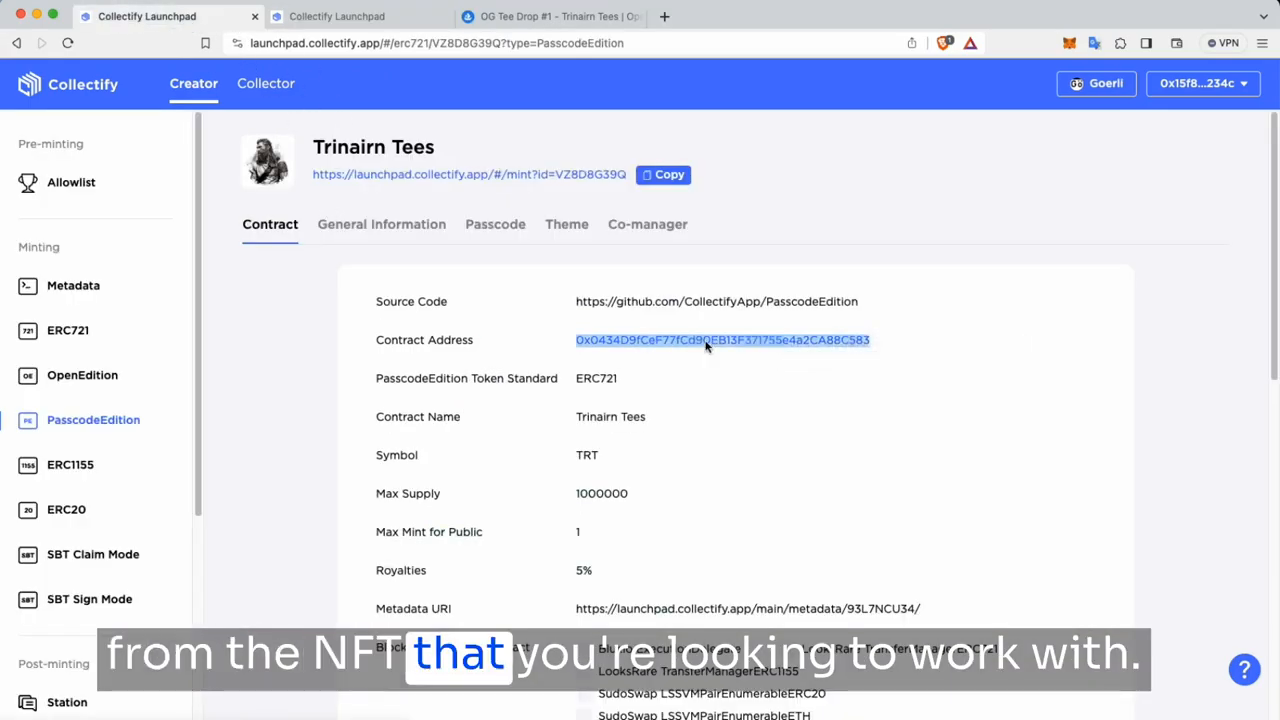
right_click(706, 341)
click(740, 491)
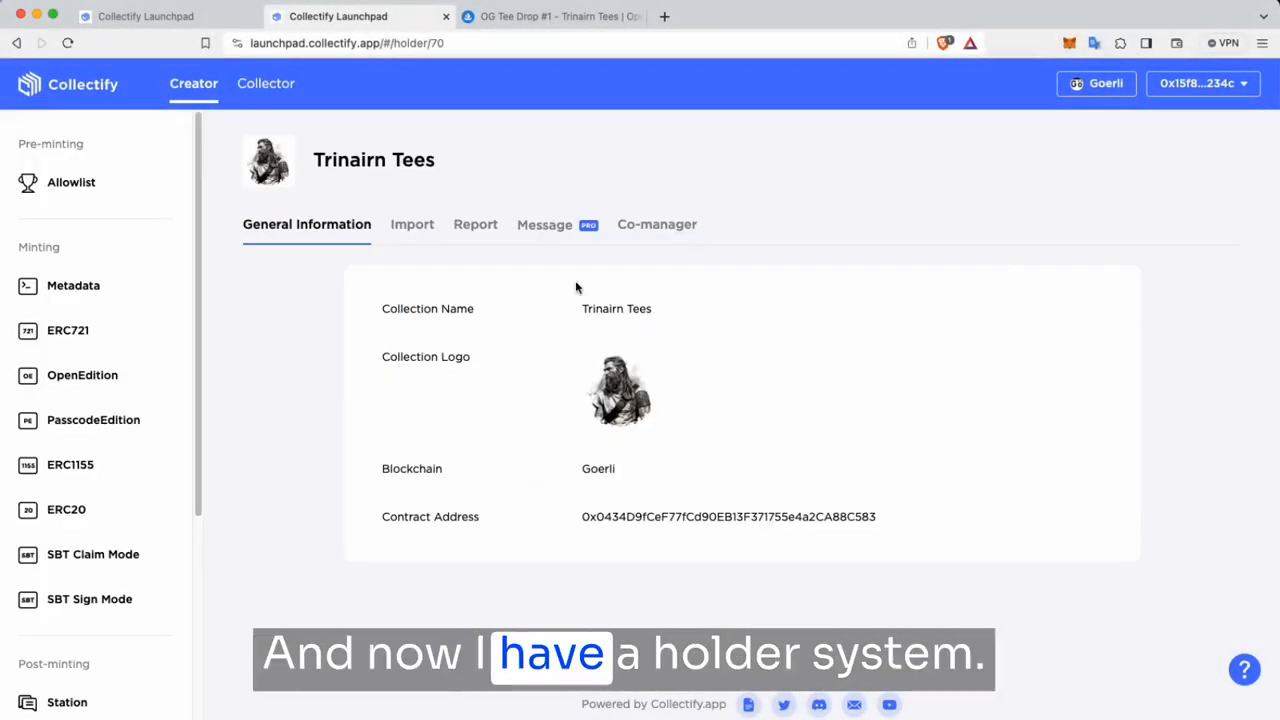
Step: Sync the Trinairn Tees holder data from the Holder row on the Import tab
click(425, 229)
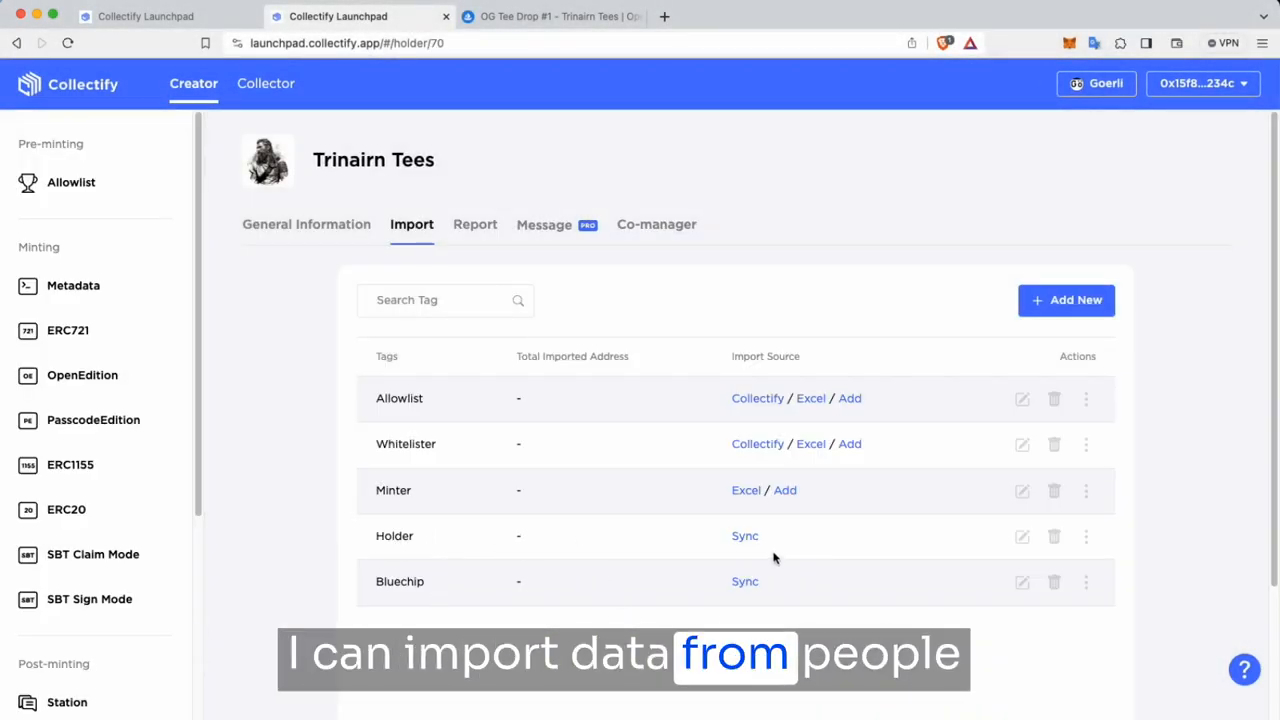
click(745, 536)
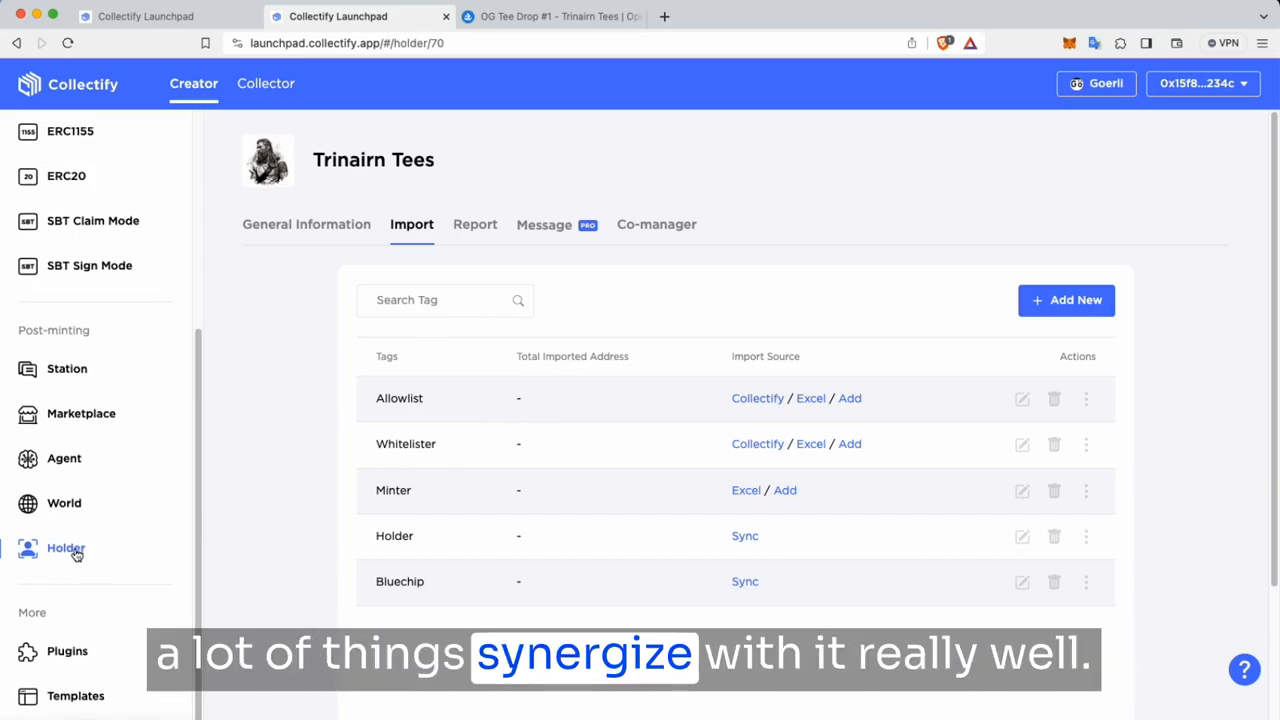
scroll(65, 555, up, 5)
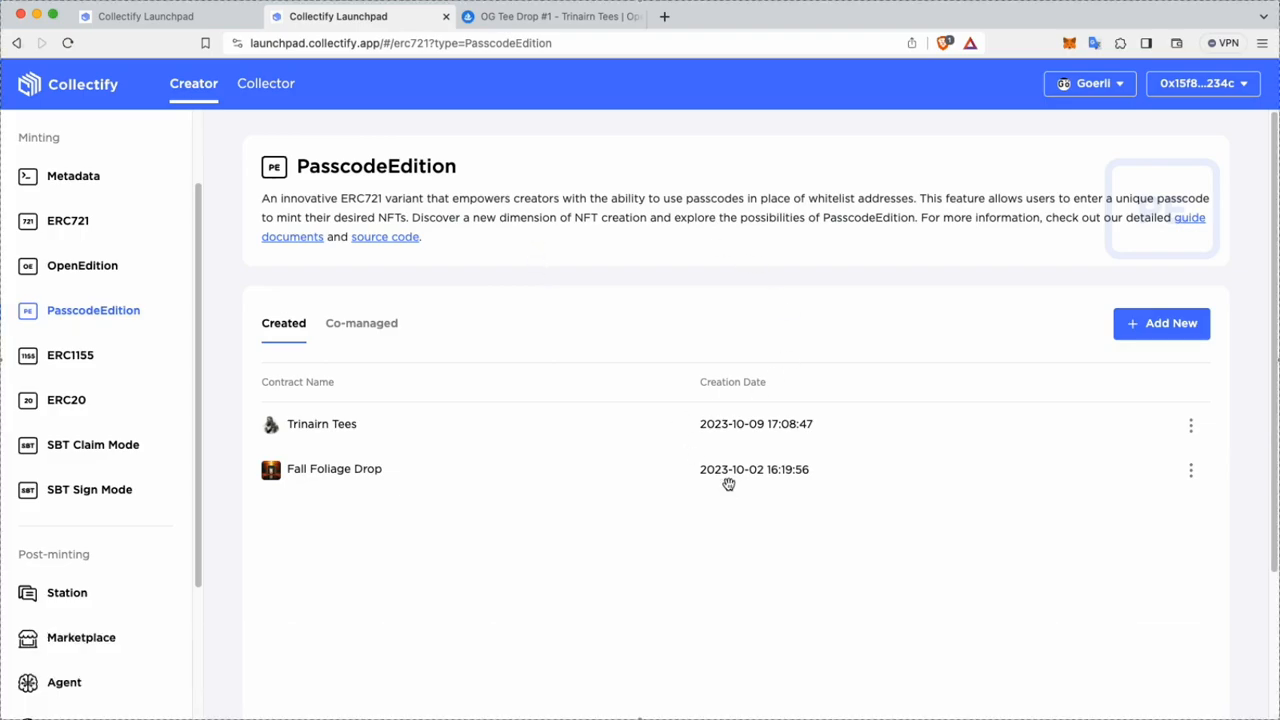
key(super+shift+5)
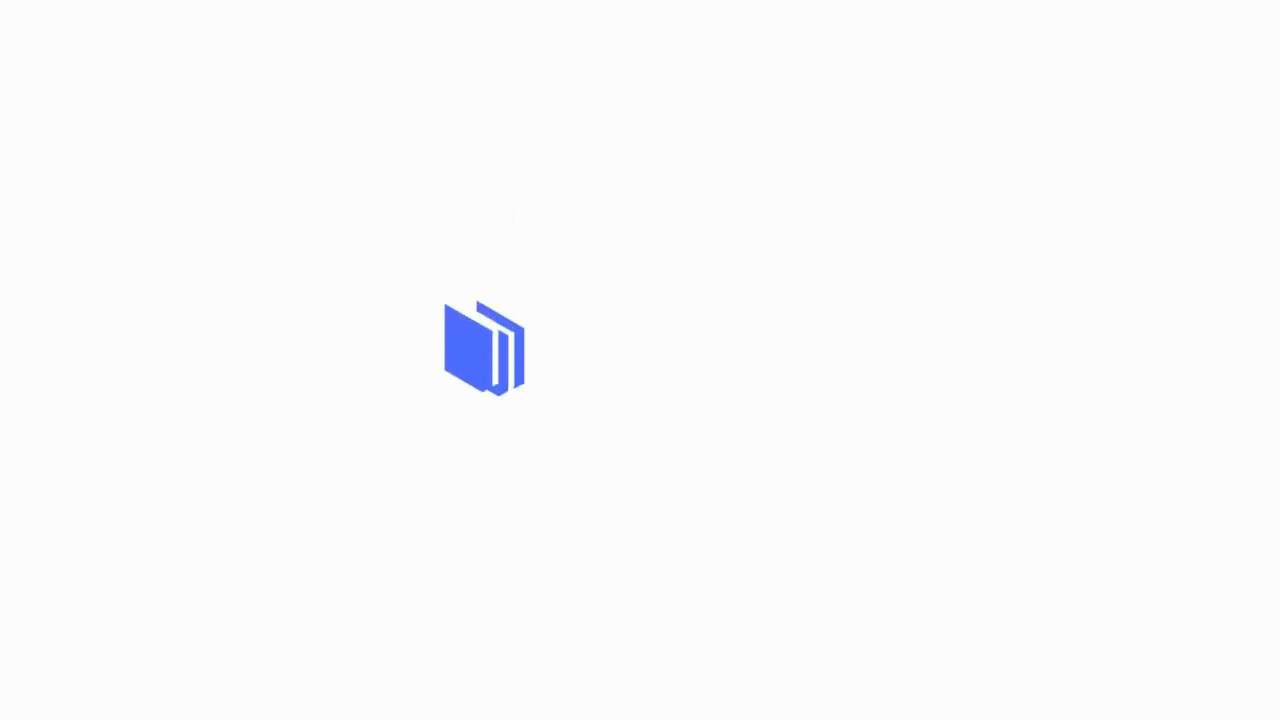